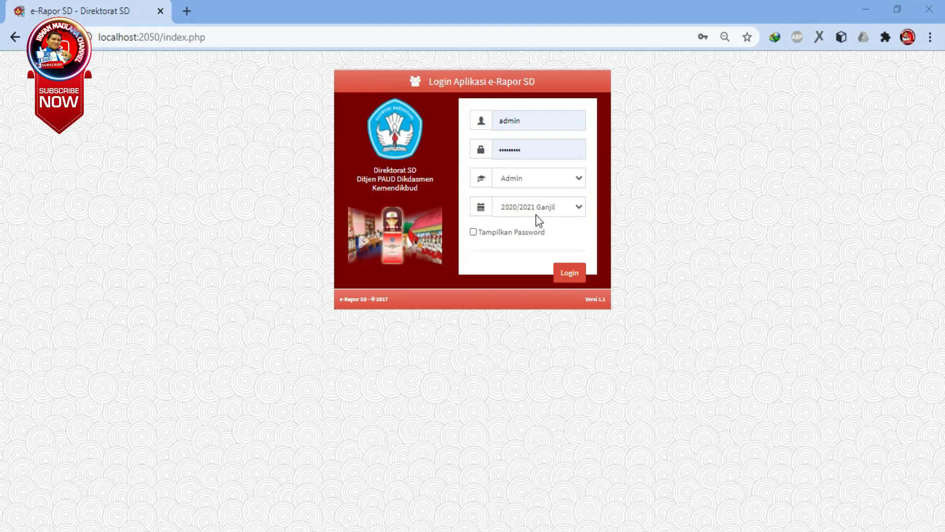
# Log in as Admin for 2020/2021 Ganjil and open the Data Kompetensi Dasar page of the local reference data.
pyautogui.click(570, 273)
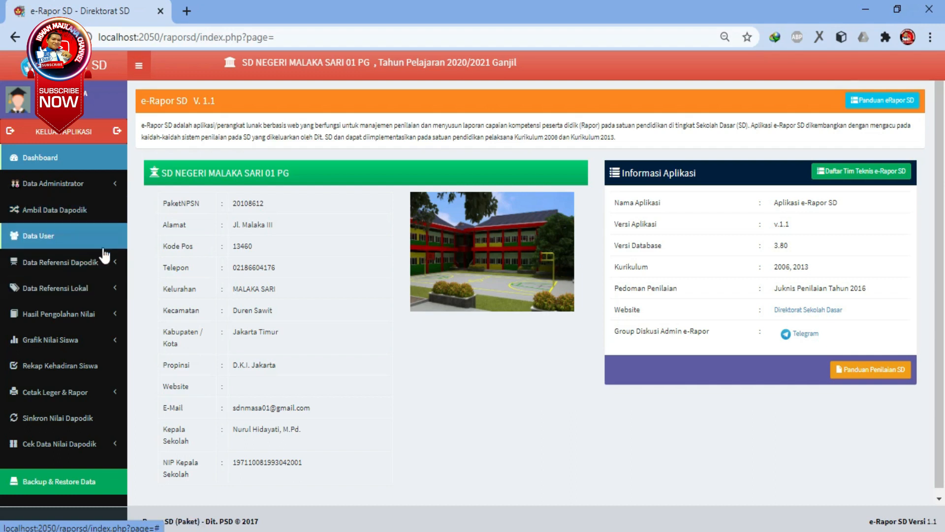
pyautogui.click(103, 211)
pyautogui.click(84, 238)
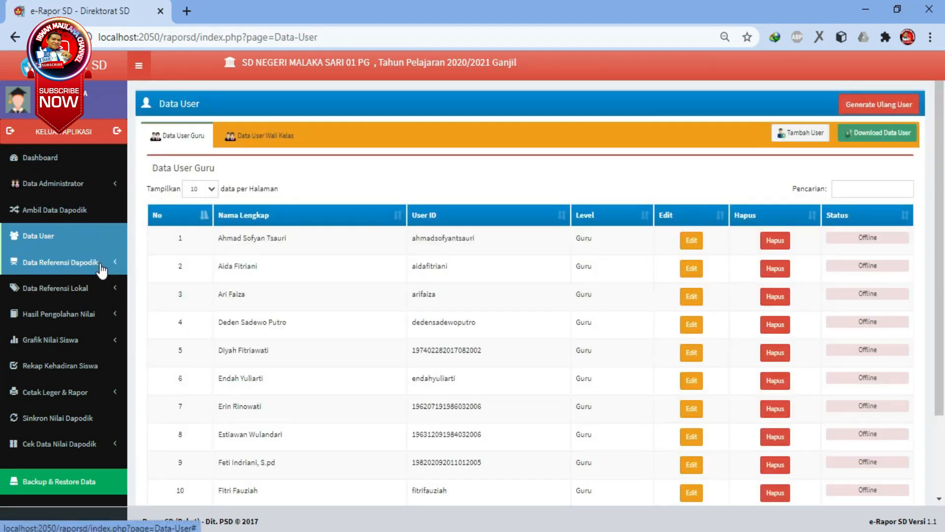
pyautogui.click(101, 266)
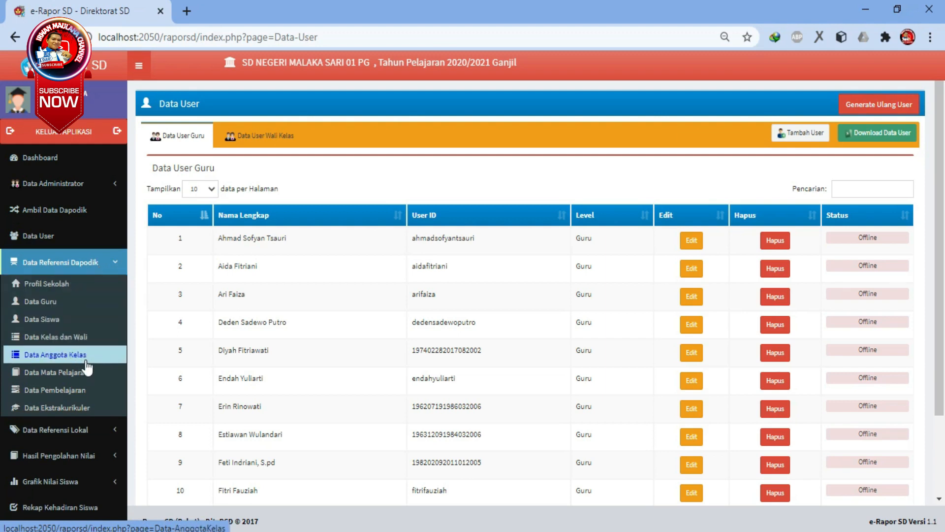
pyautogui.click(99, 262)
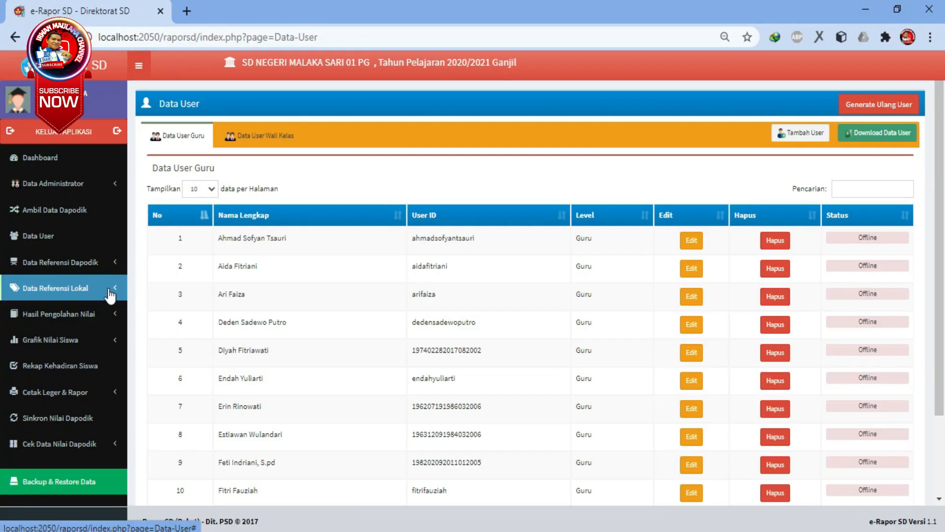
pyautogui.click(109, 289)
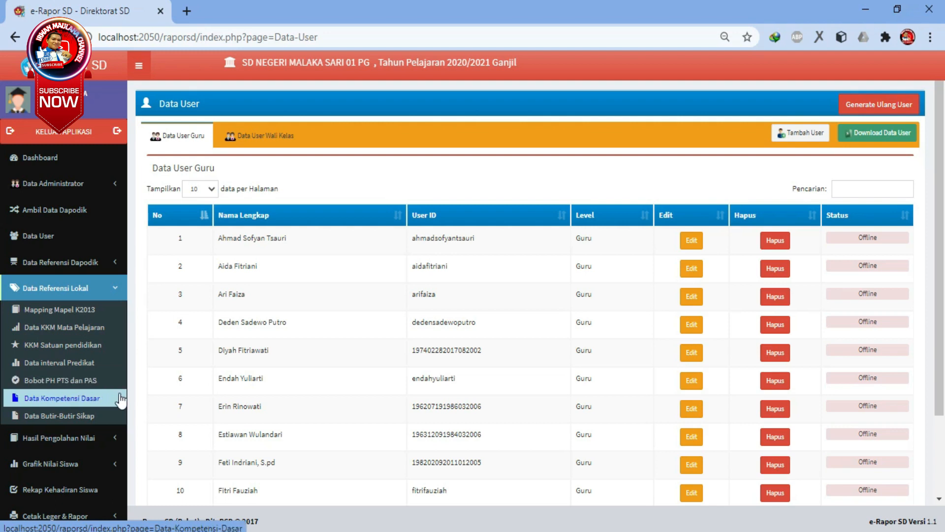
pyautogui.click(89, 399)
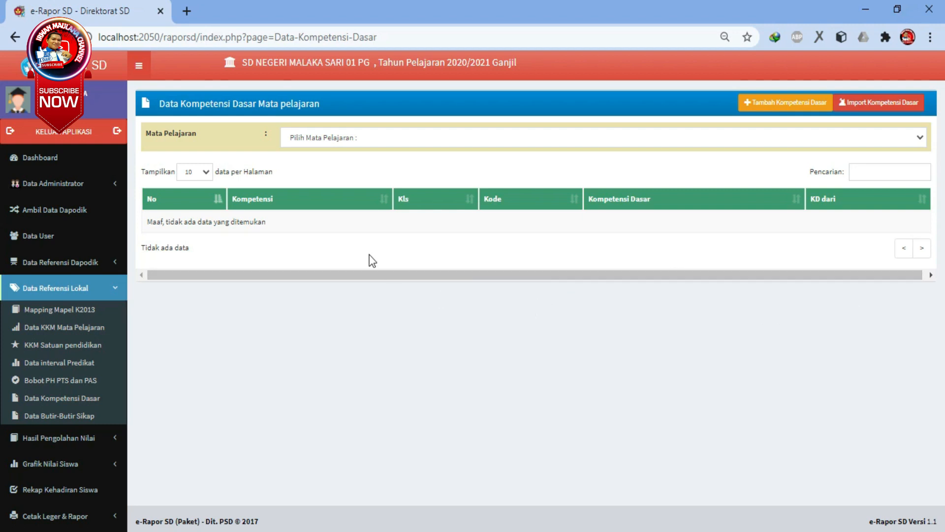
# Look over the subject choices and the blank form for adding a Kompetensi Dasar, and cancel the addition.
pyautogui.click(523, 140)
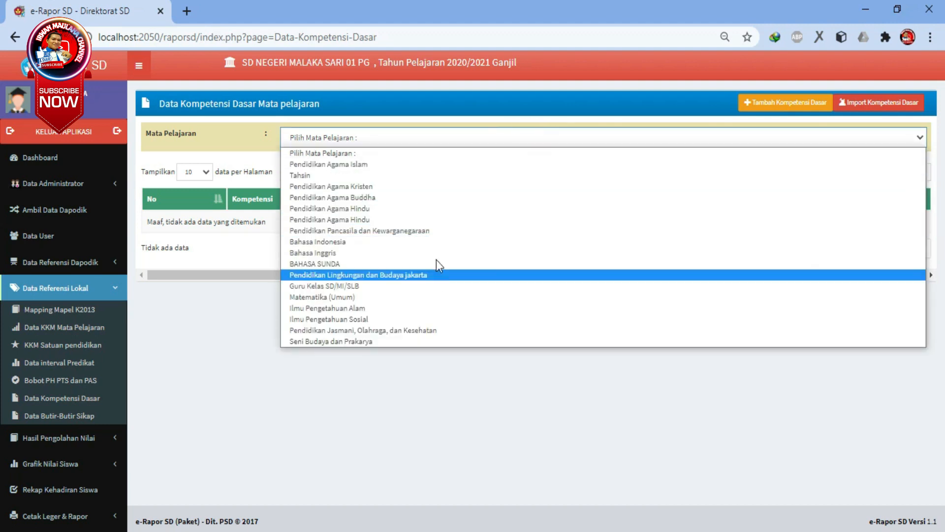
pyautogui.click(450, 109)
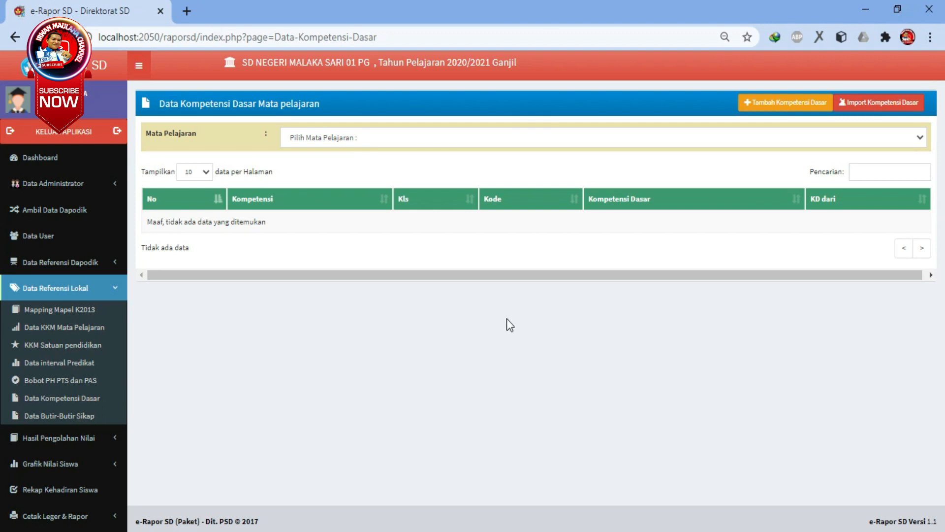
pyautogui.click(763, 109)
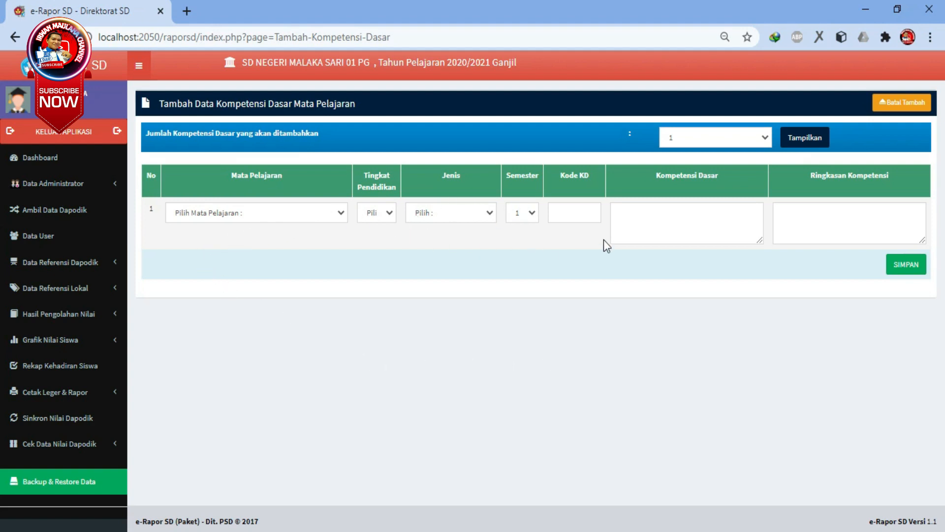
pyautogui.click(644, 223)
pyautogui.click(797, 213)
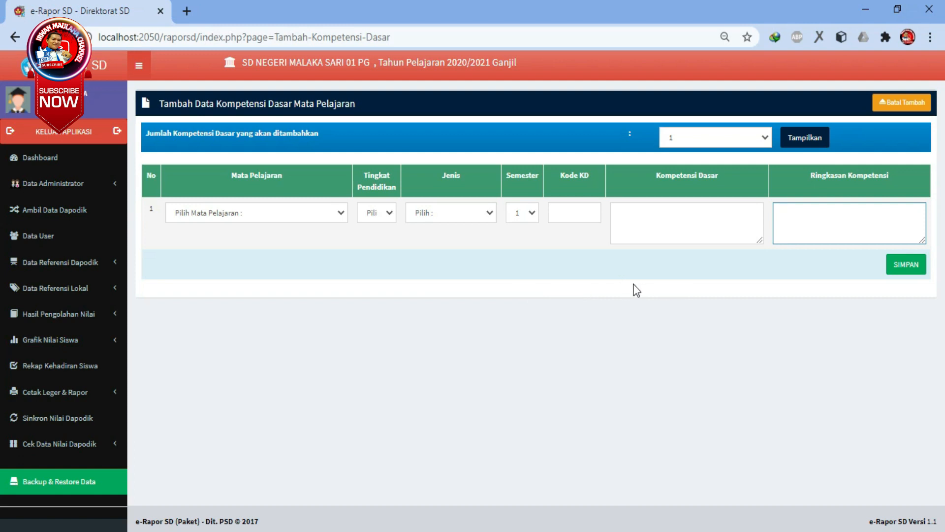
pyautogui.click(901, 106)
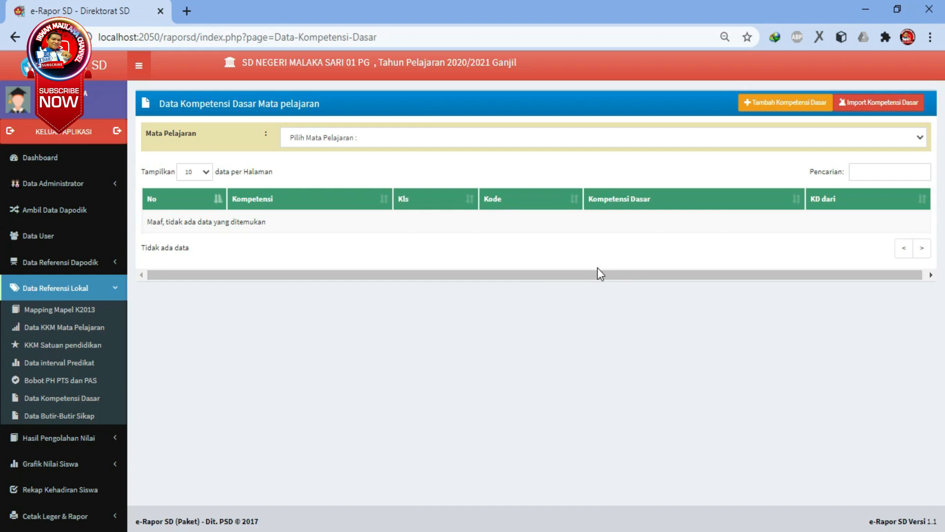
# Download the Kompetensi Dasar import format for Pendidikan Lingkungan dan Budaya jakarta and open the file in Excel.
pyautogui.click(872, 103)
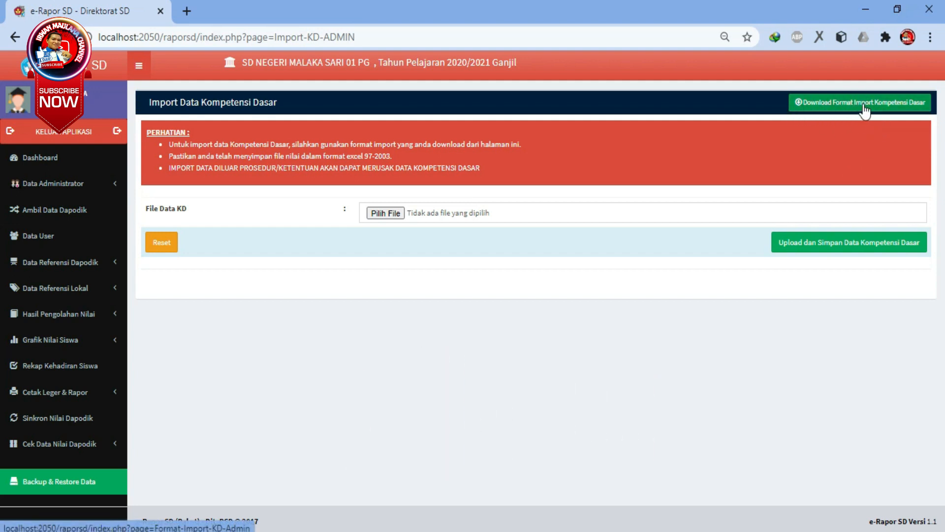
pyautogui.click(864, 105)
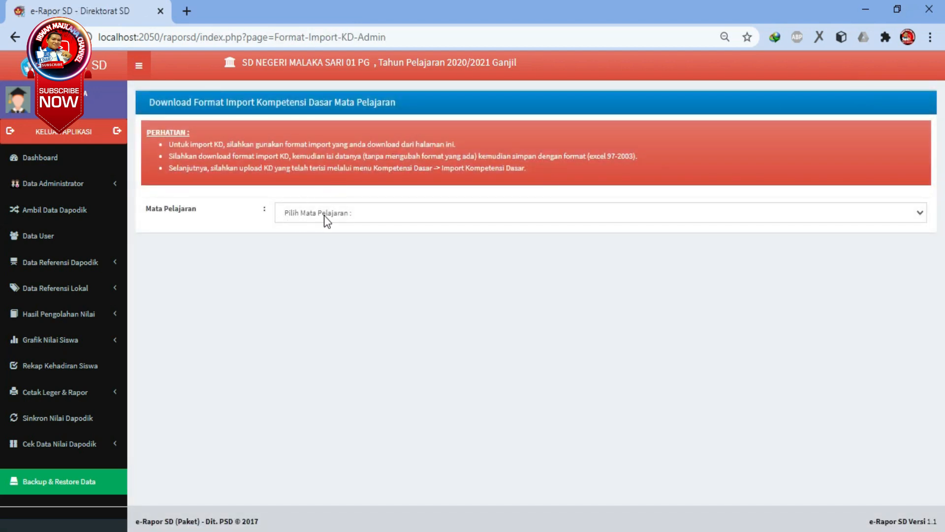
pyautogui.click(324, 215)
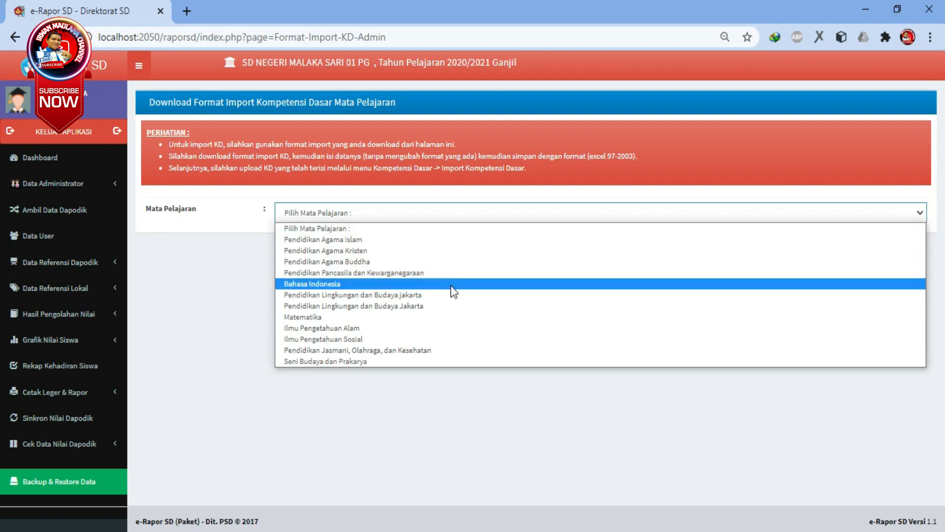
pyautogui.click(377, 295)
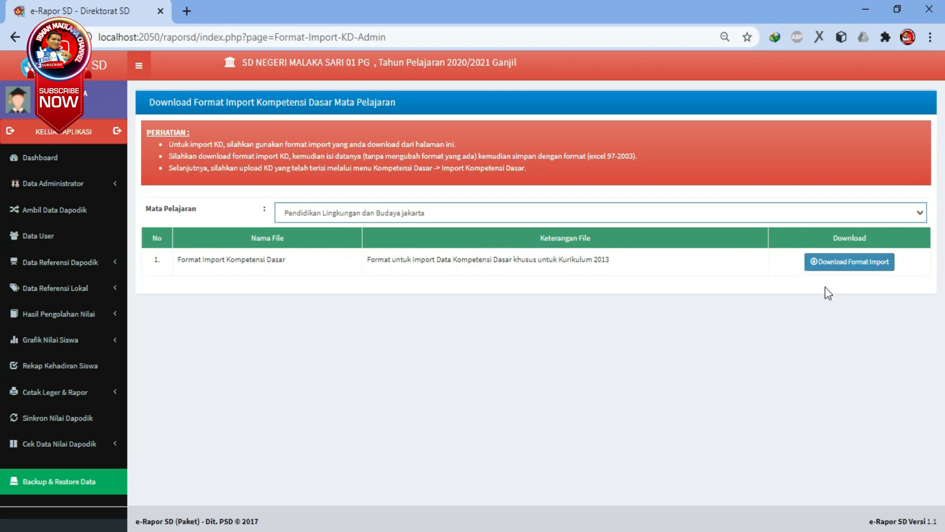
pyautogui.click(857, 265)
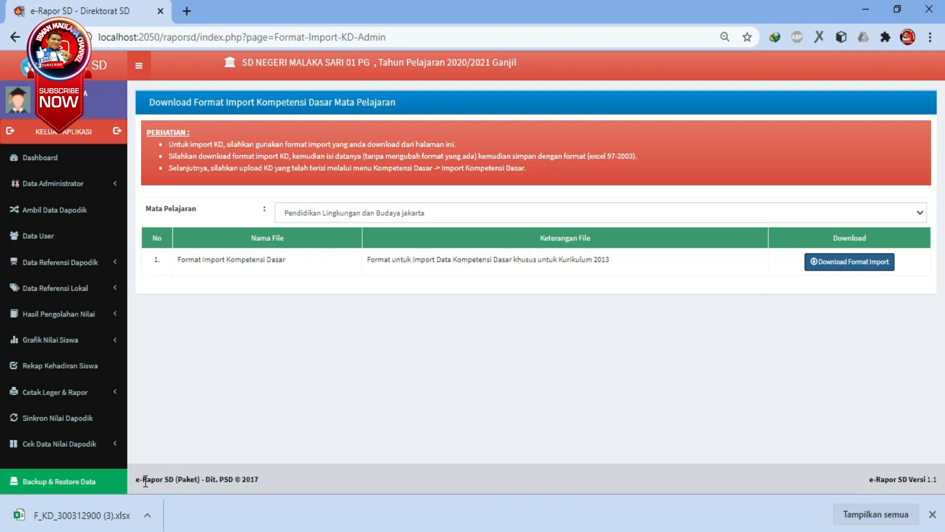
pyautogui.click(71, 517)
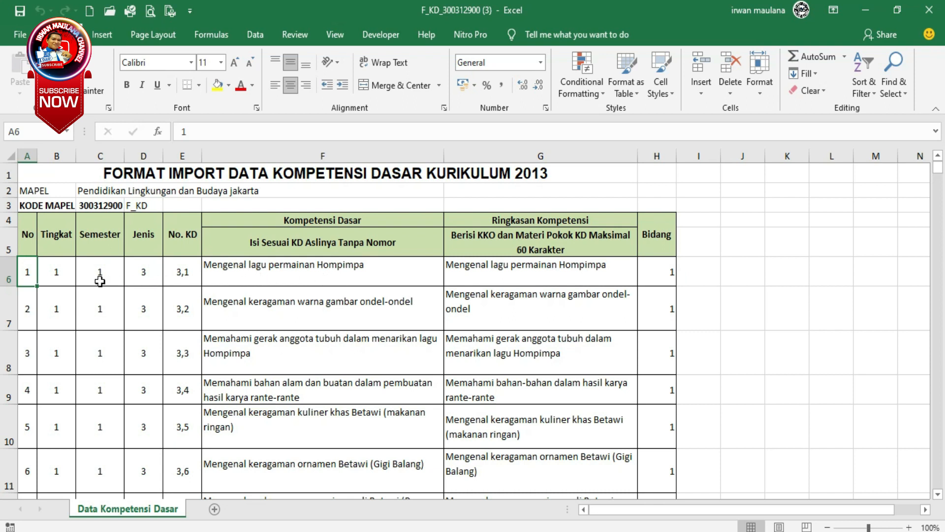
# Try clearing the No. KD, Kompetensi Dasar and Ringkasan entries and all of A6:H19, and undo both deletions.
pyautogui.moveTo(182, 271); pyautogui.dragTo(580, 456)
pyautogui.press('Delete')
pyautogui.scroll(6, 580, 457)
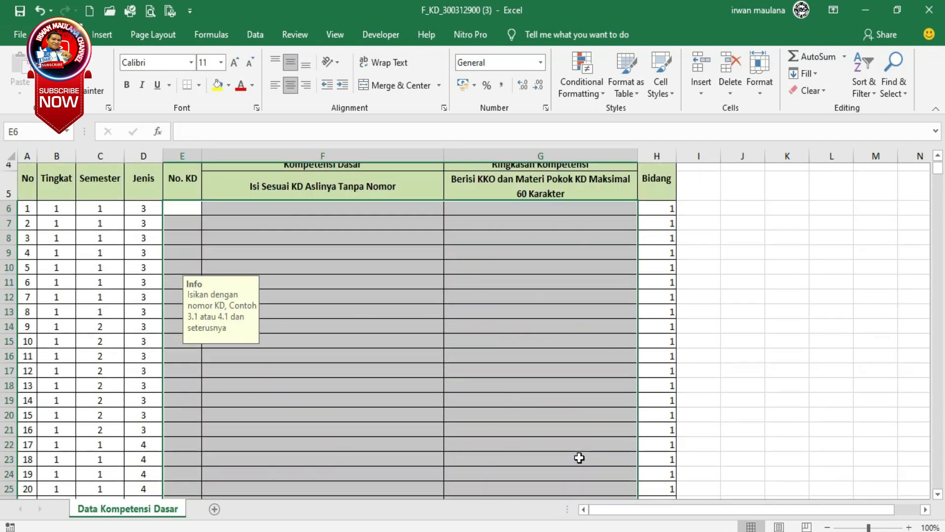
pyautogui.click(56, 268)
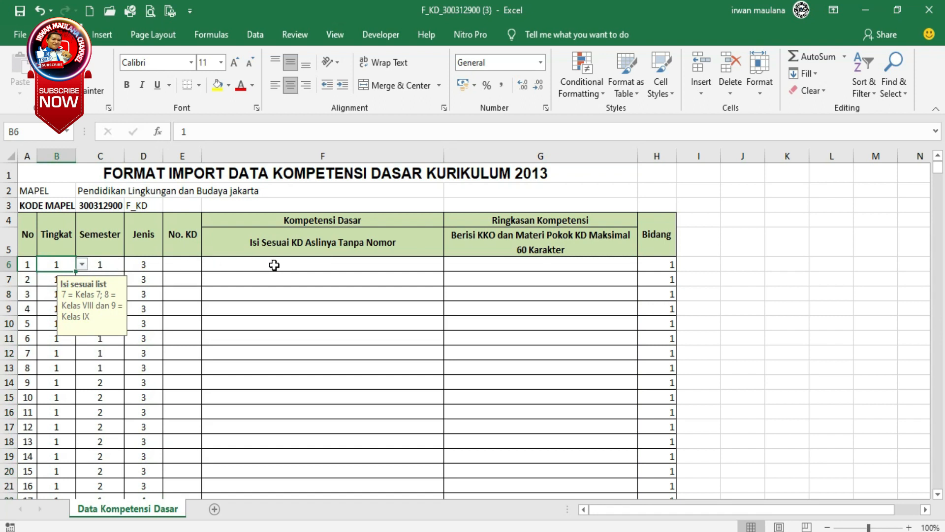
pyautogui.moveTo(29, 265); pyautogui.dragTo(644, 456)
pyautogui.press('Delete')
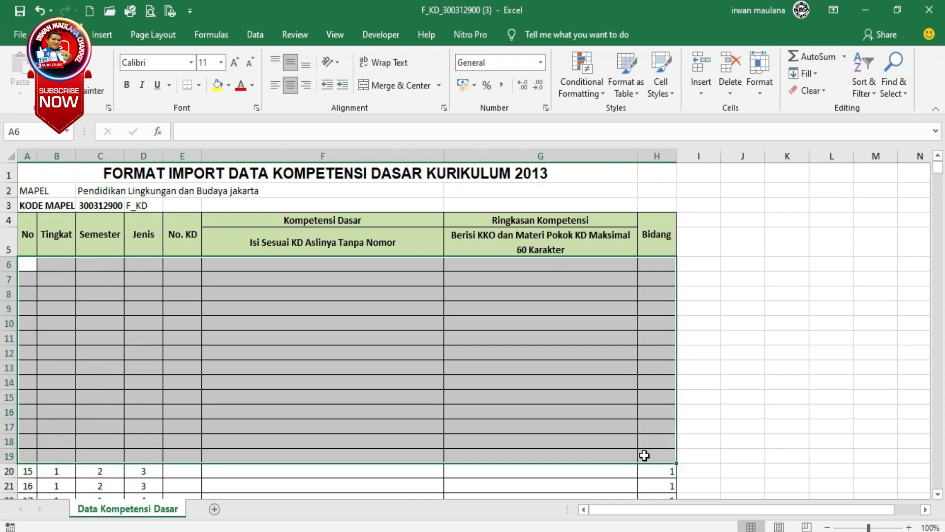
pyautogui.click(303, 295)
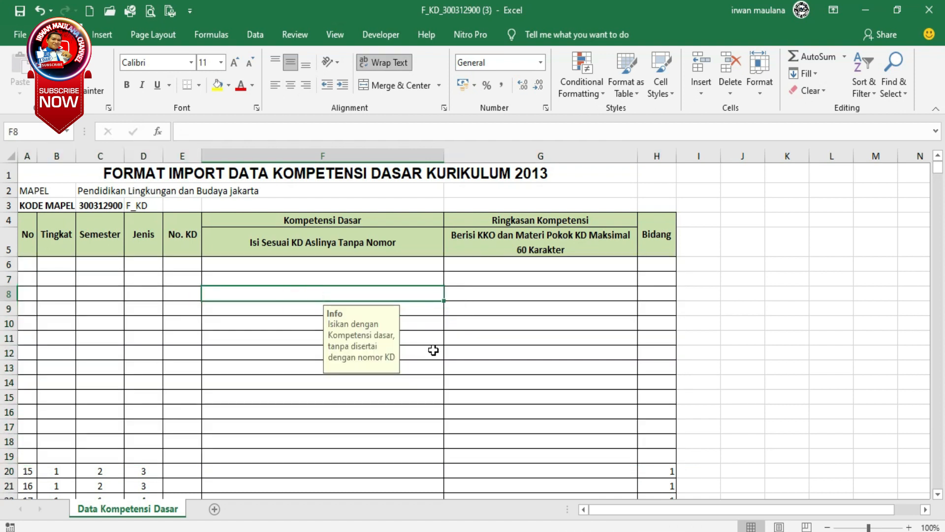
pyautogui.hotkey('ctrl', 'z')
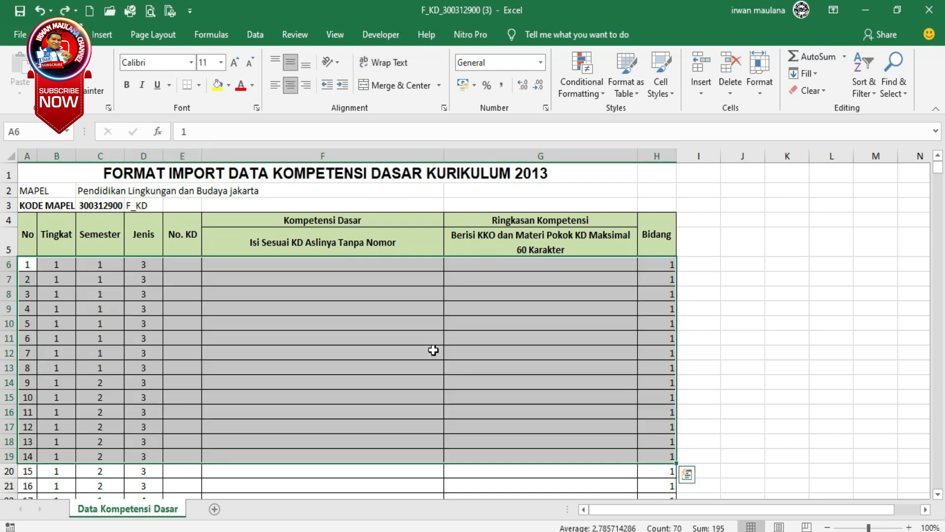
pyautogui.hotkey('ctrl', 'z')
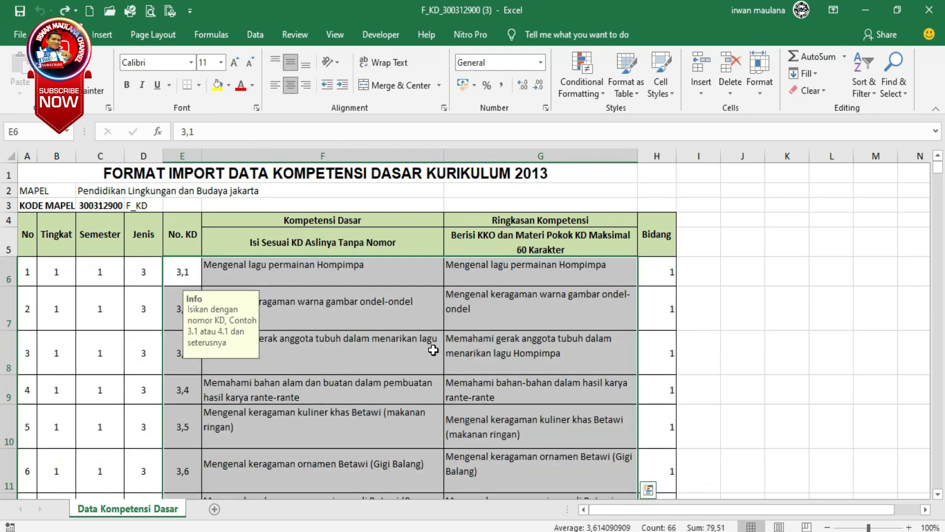
# Set the Tingkat of the first entry in B6 to 2 and accept the value despite the list restriction.
pyautogui.click(60, 266)
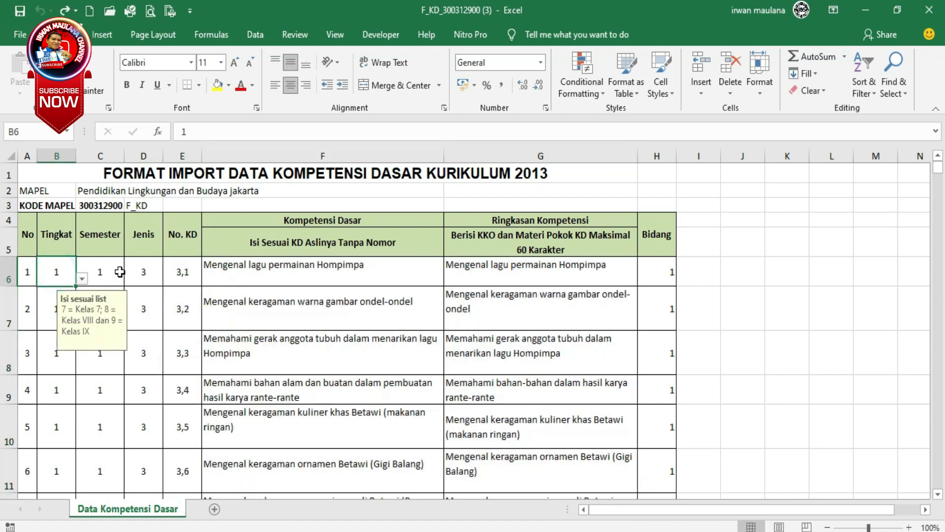
pyautogui.click(83, 279)
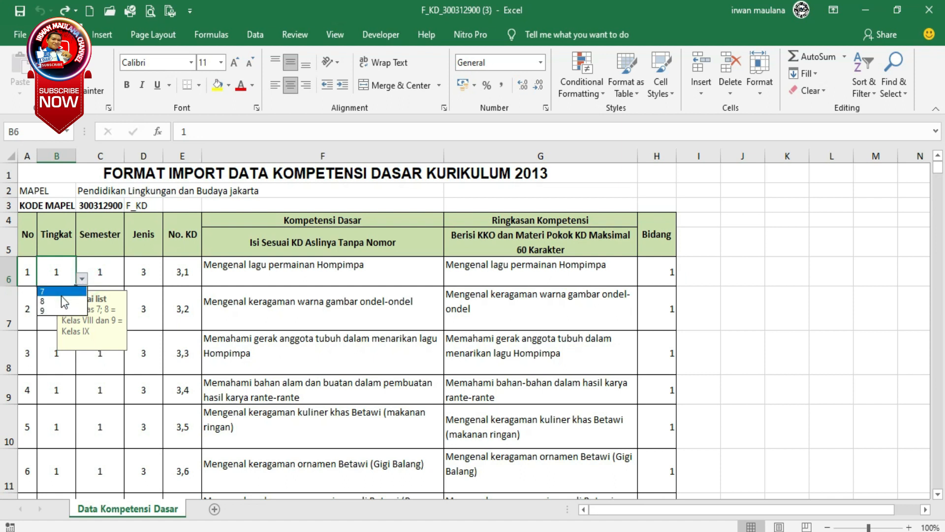
pyautogui.click(60, 267)
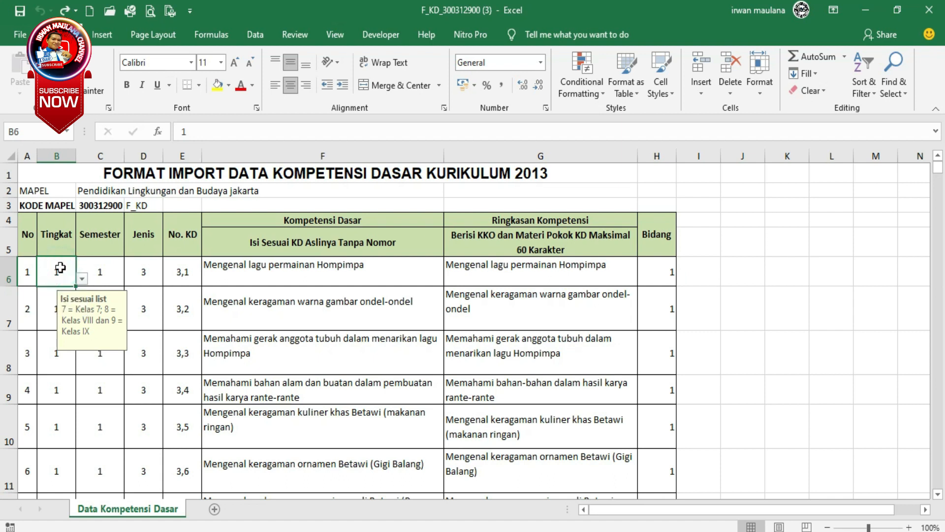
pyautogui.write('2')
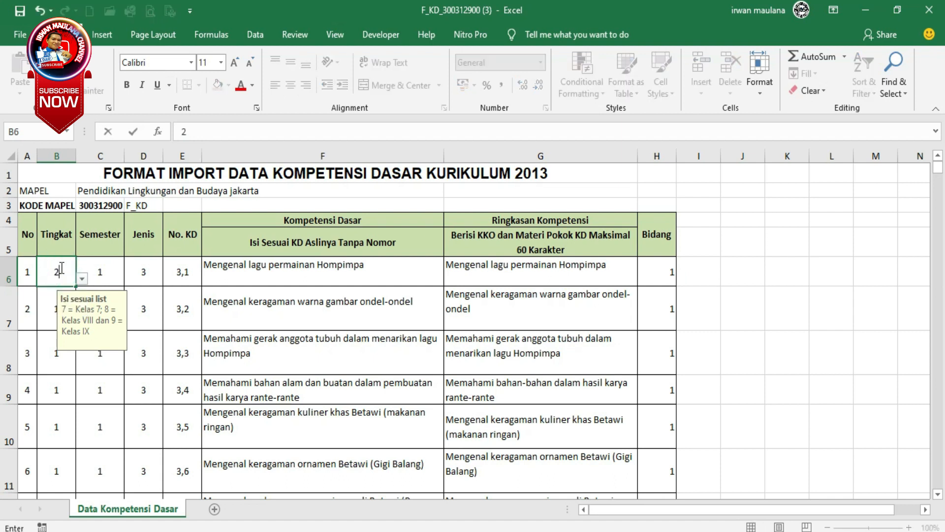
pyautogui.click(97, 273)
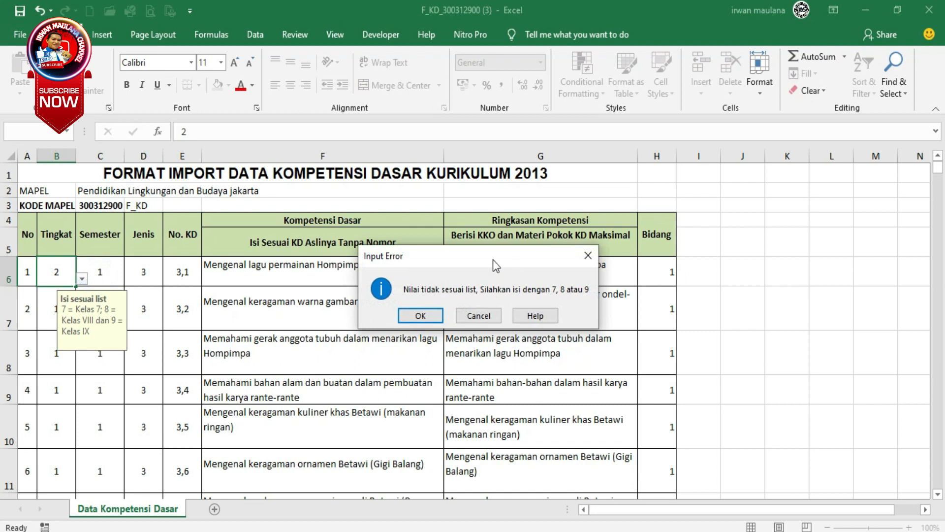
pyautogui.click(420, 316)
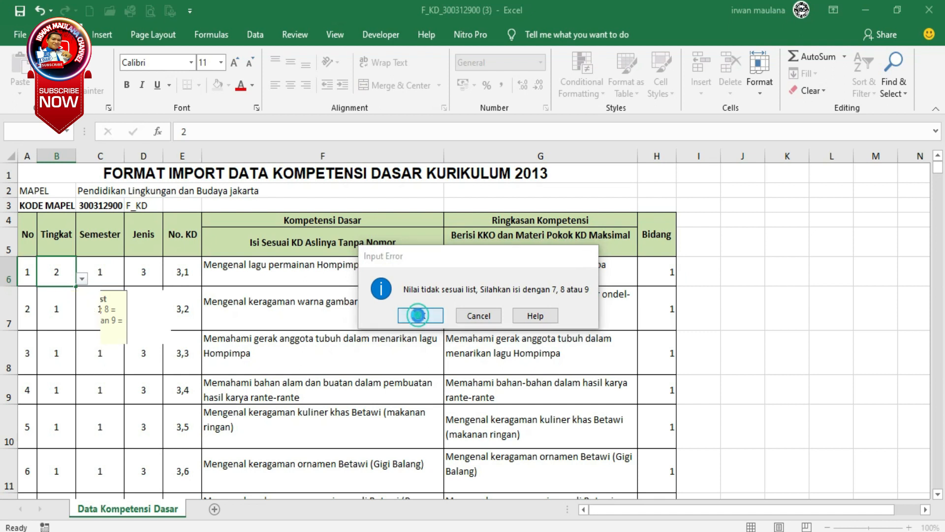
# Set the Tingkat of the first entry in B6 to 3, accepting the value outside the allowed list.
pyautogui.click(54, 274)
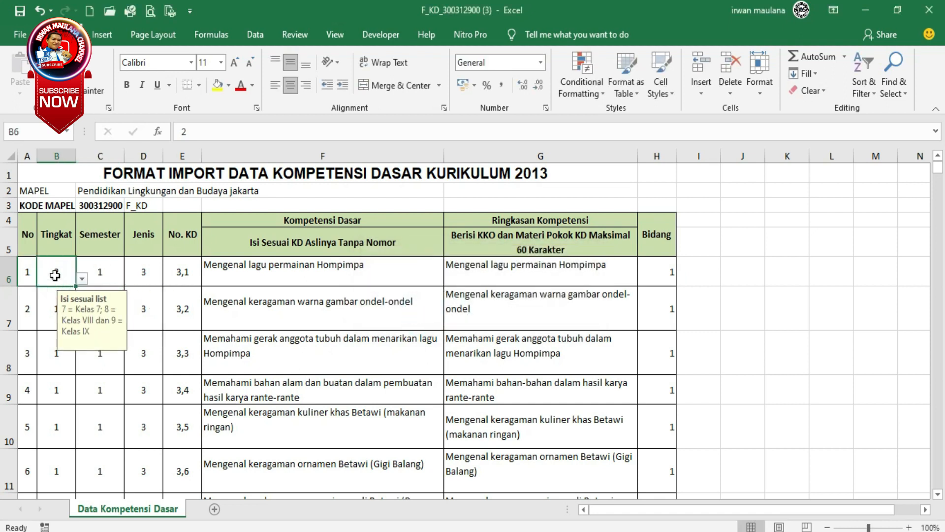
pyautogui.write('3')
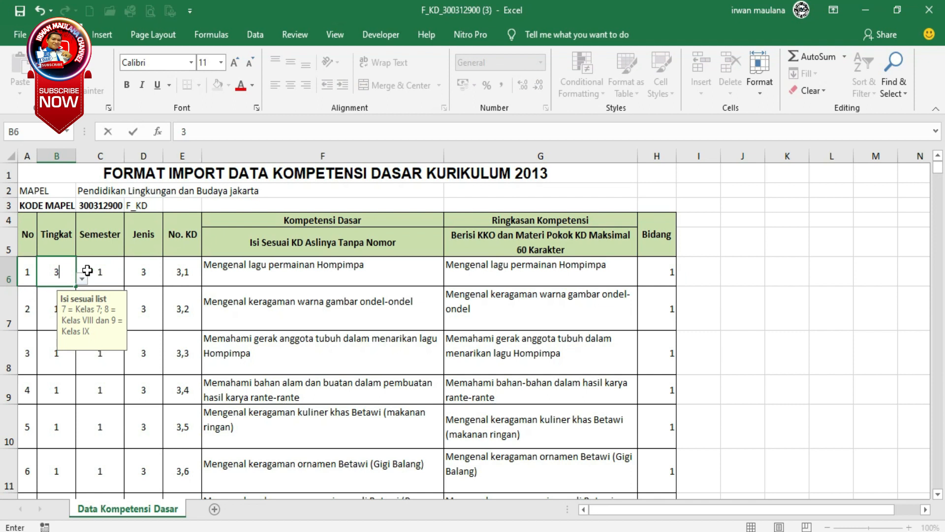
pyautogui.click(108, 272)
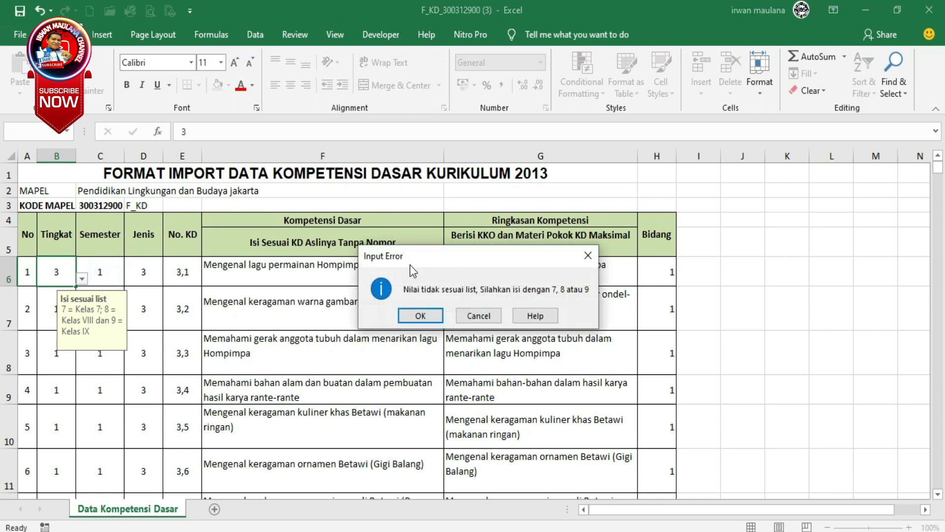
pyautogui.click(420, 316)
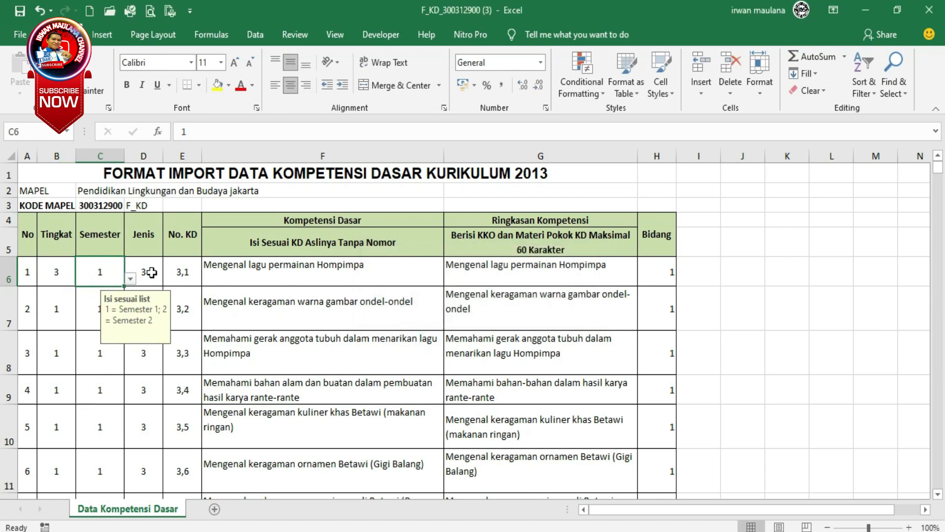
# Examine the allowed Semester values and the filling instructions for Jenis and No. KD in the first entries.
pyautogui.click(130, 278)
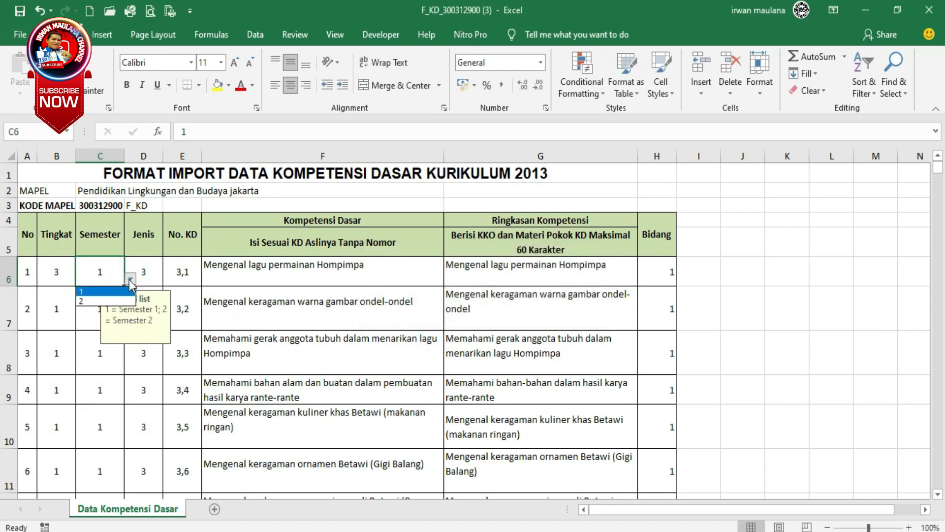
pyautogui.click(130, 280)
pyautogui.click(145, 273)
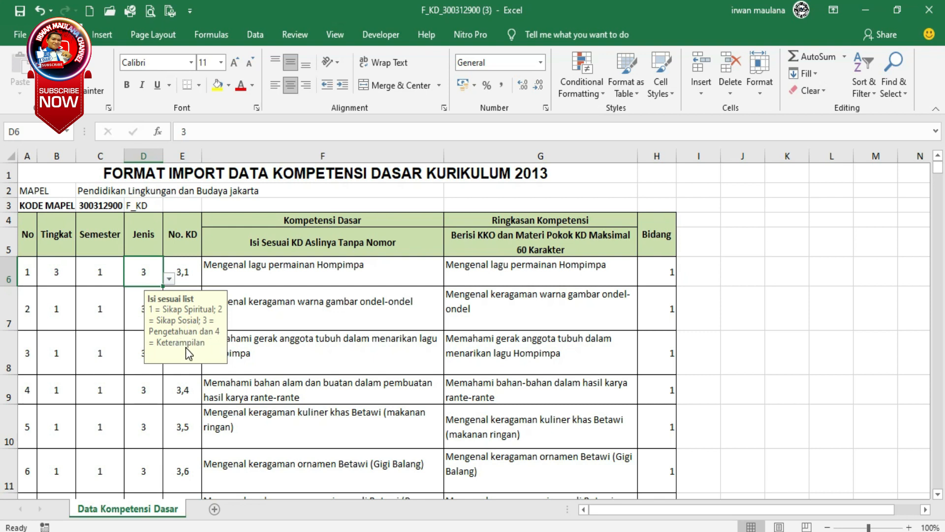
pyautogui.click(190, 270)
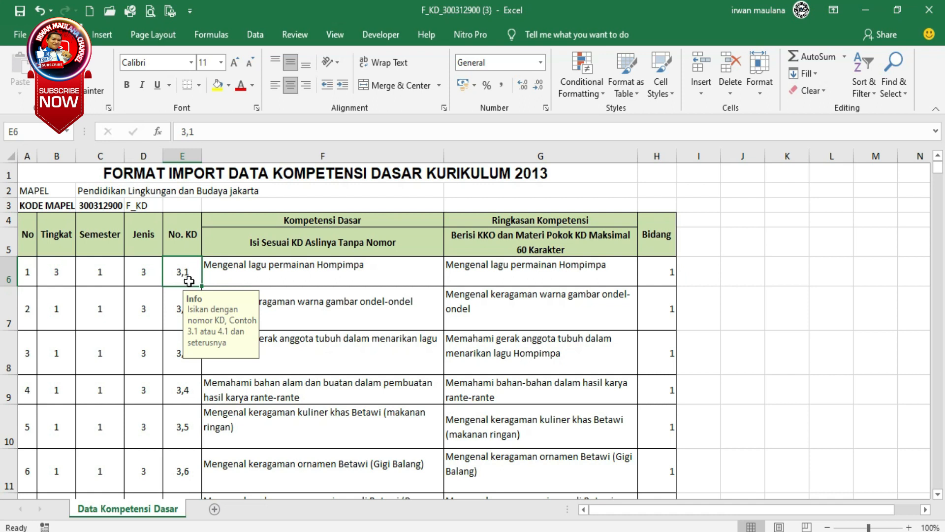
pyautogui.click(177, 301)
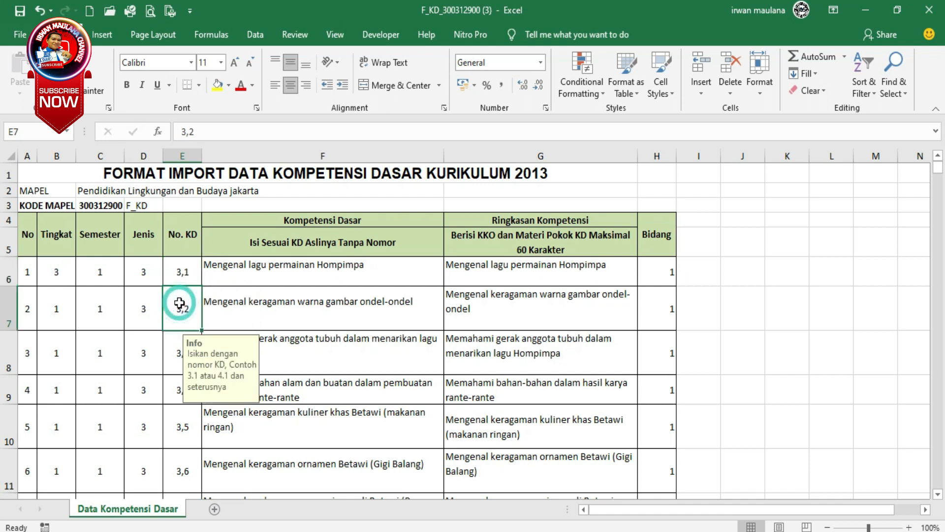
# Examine the filling instructions for No. KD in the first two entries, E6 and E7.
pyautogui.click(190, 269)
pyautogui.click(178, 306)
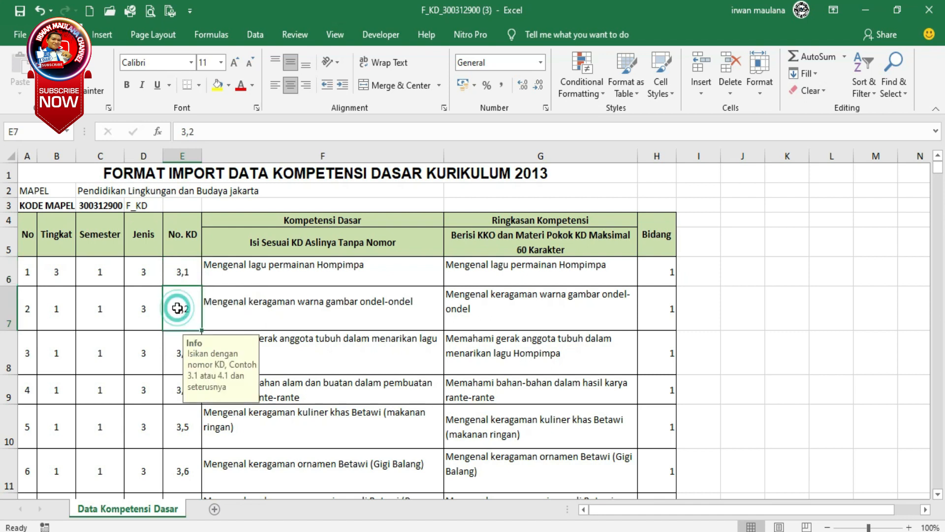
pyautogui.click(182, 277)
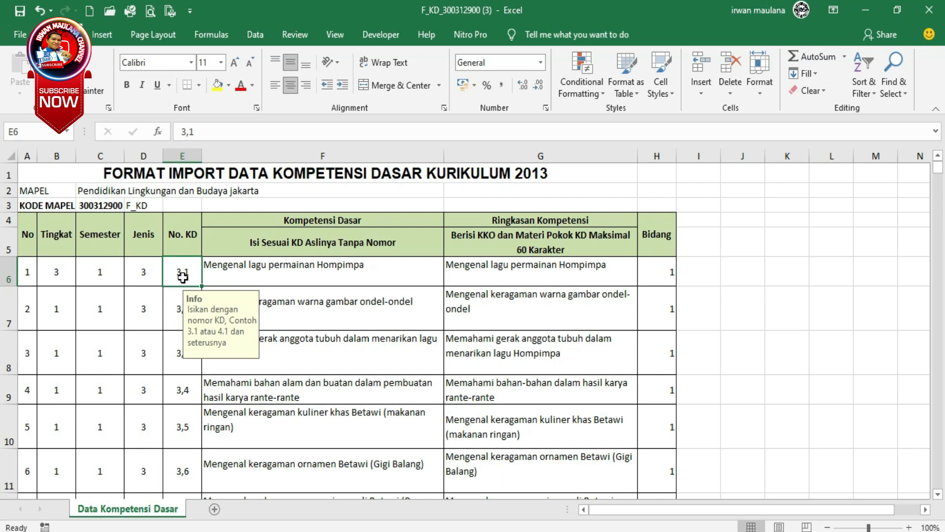
pyautogui.click(176, 308)
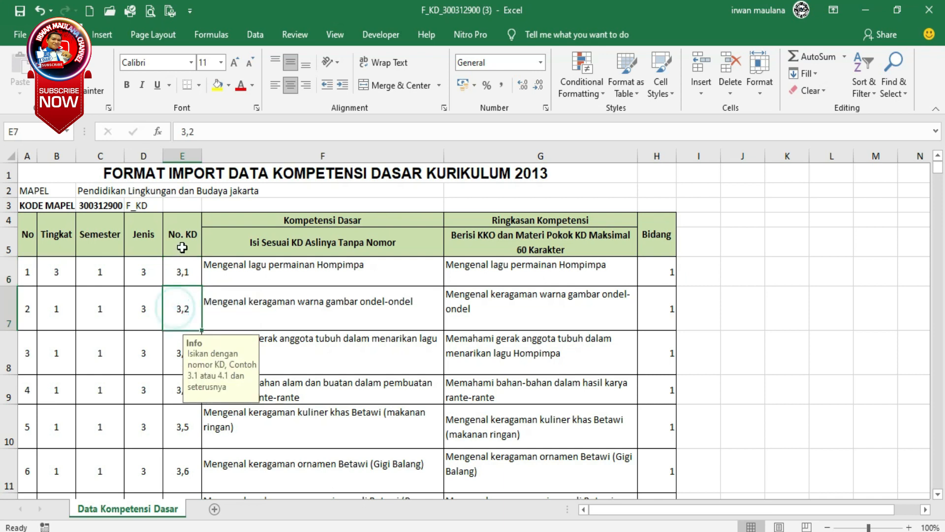
pyautogui.click(188, 272)
pyautogui.click(170, 308)
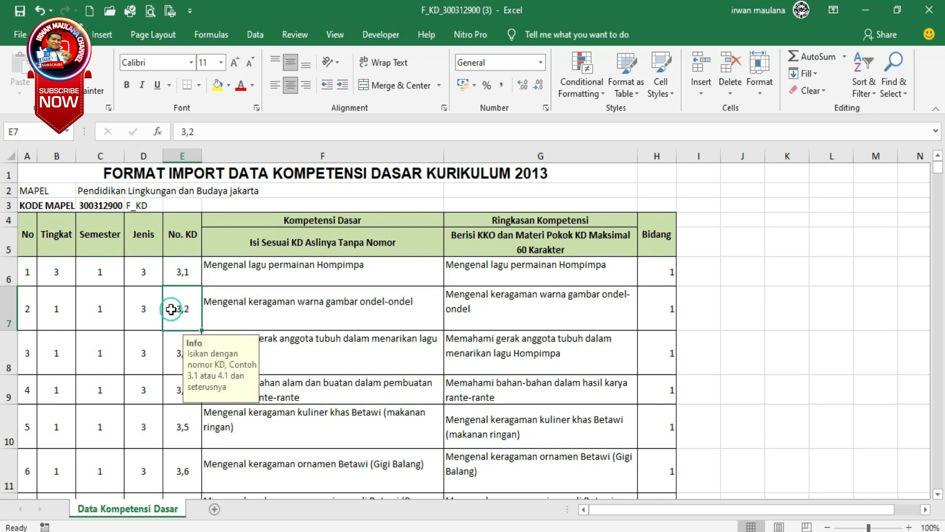
# Examine the filling instructions for Kompetensi Dasar in F6 and F7 and for Ringkasan Kompetensi in G6.
pyautogui.click(241, 277)
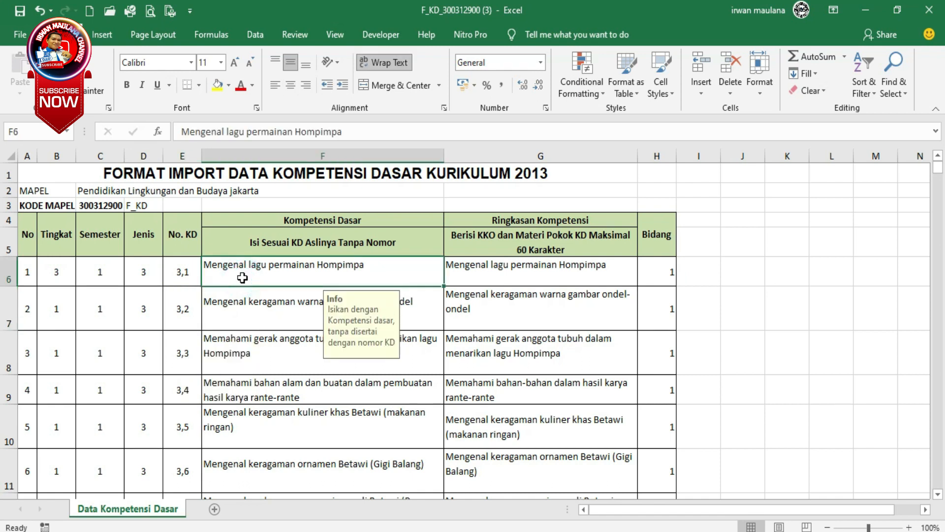
pyautogui.click(248, 308)
pyautogui.click(289, 274)
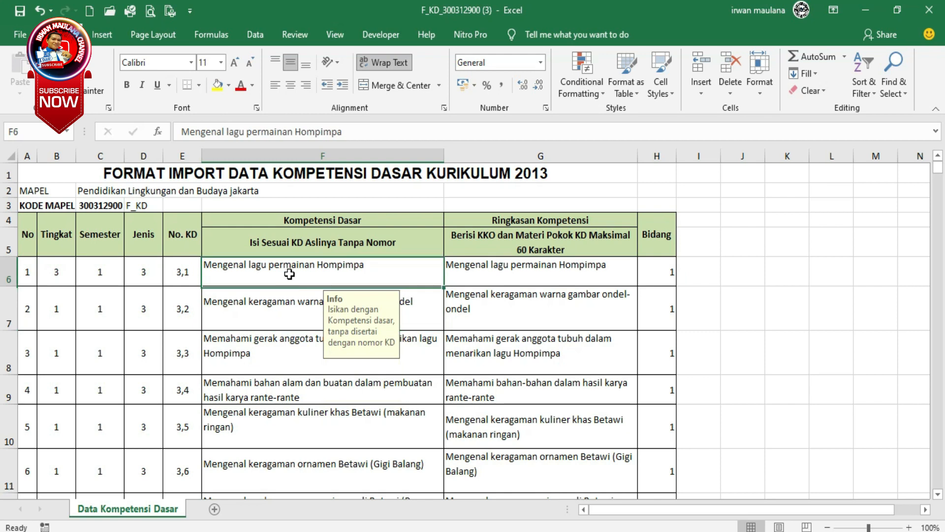
pyautogui.click(283, 303)
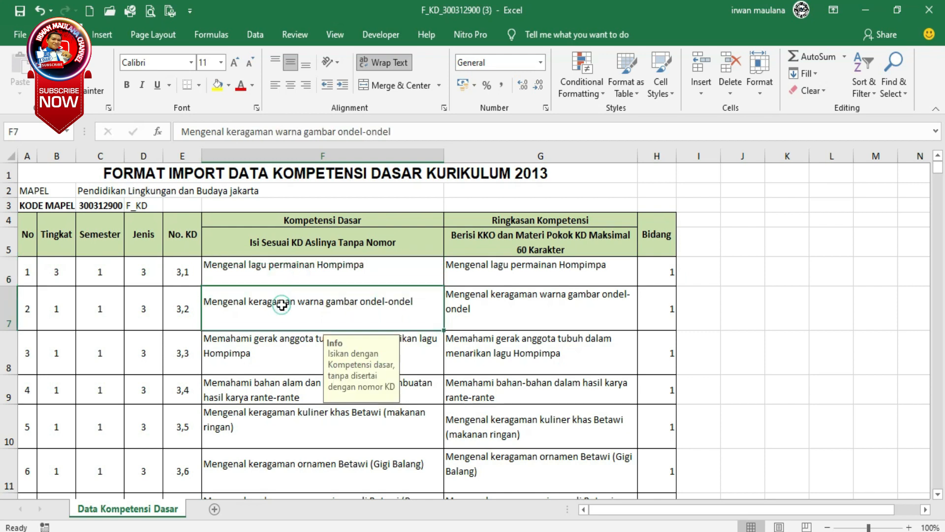
pyautogui.click(339, 271)
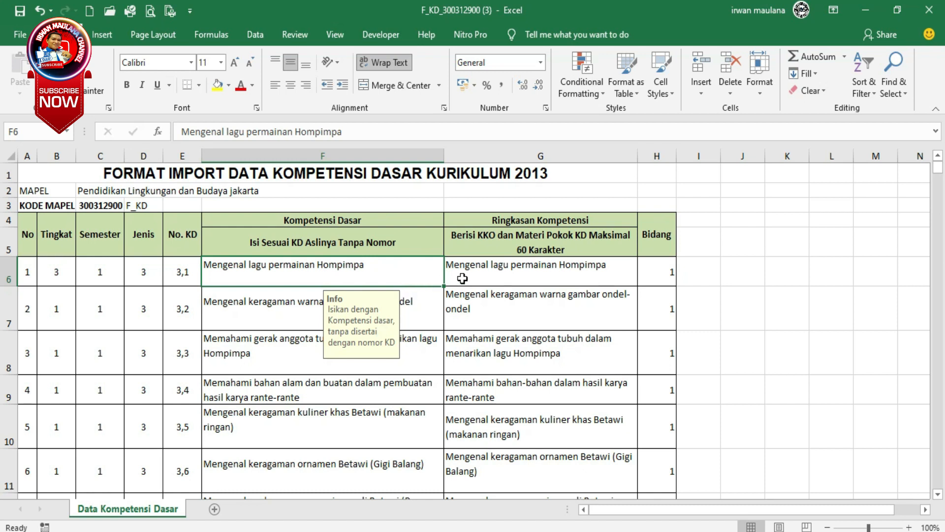
pyautogui.click(487, 272)
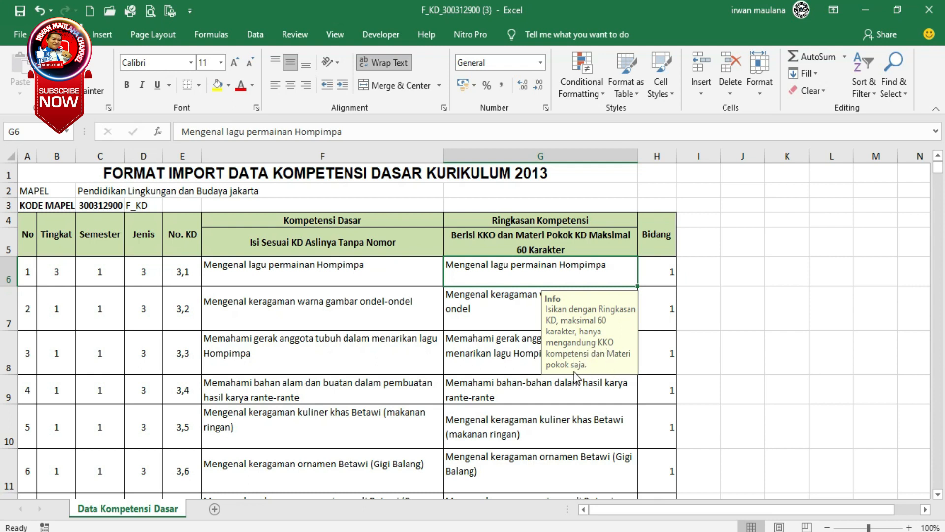
pyautogui.click(517, 274)
# Try the Bidang values 5 and 1 for the first entry in H6.
pyautogui.click(659, 273)
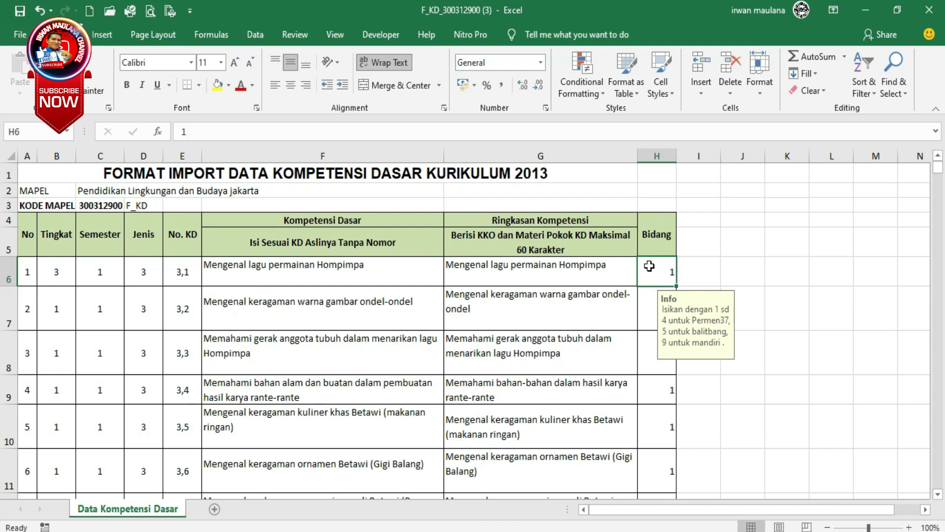
pyautogui.click(647, 294)
pyautogui.click(650, 276)
pyautogui.write('5')
pyautogui.press('Return')
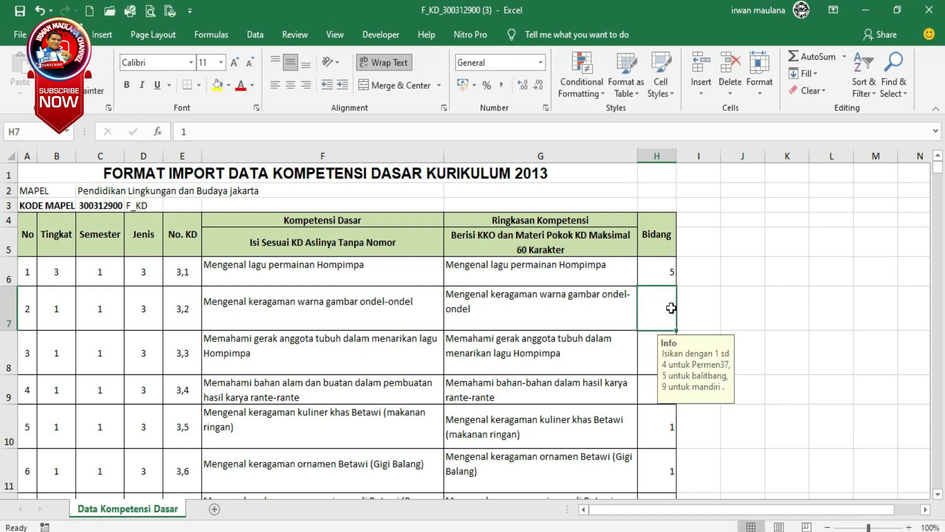
pyautogui.click(663, 270)
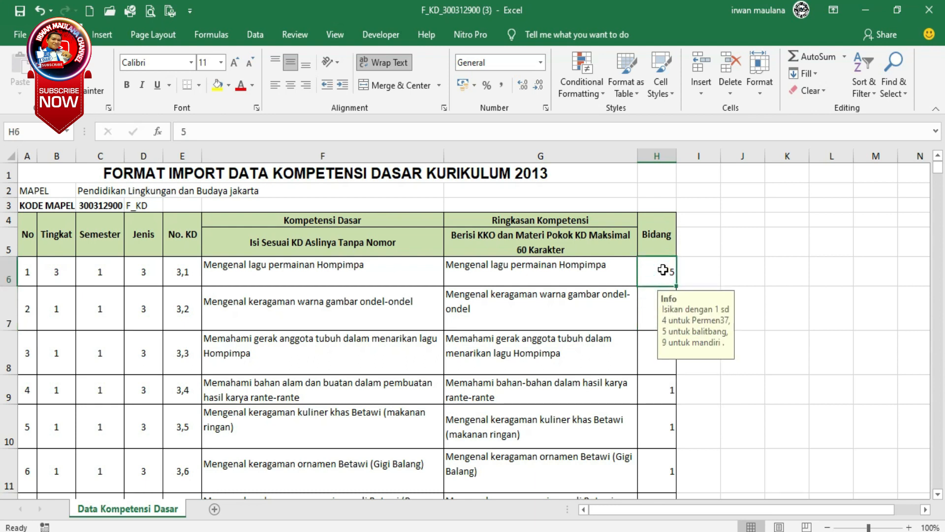
pyautogui.write('1')
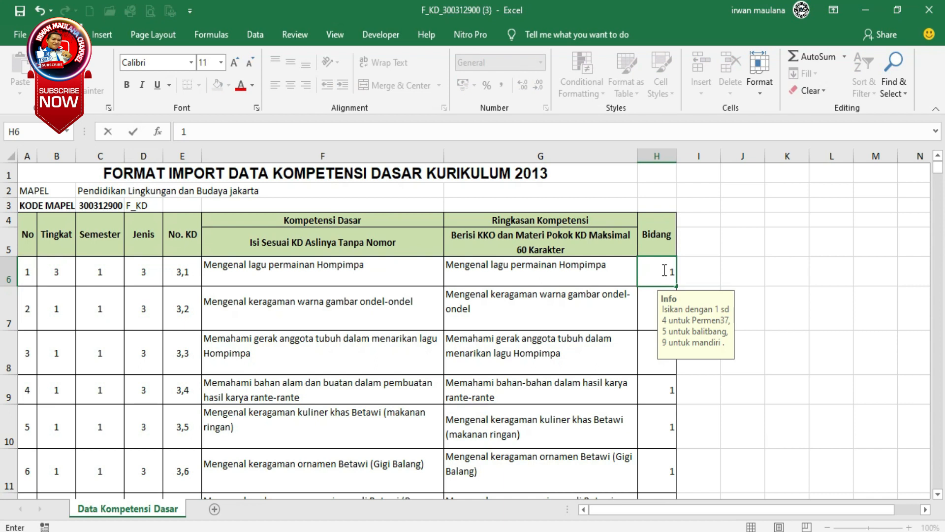
pyautogui.press('Return')
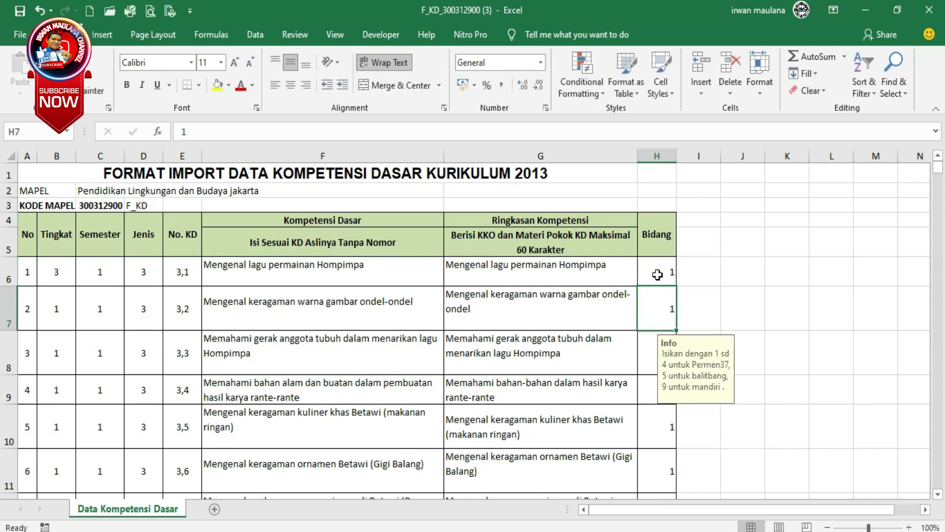
# Set the Bidang of the first entry in H6 to 9.
pyautogui.click(657, 273)
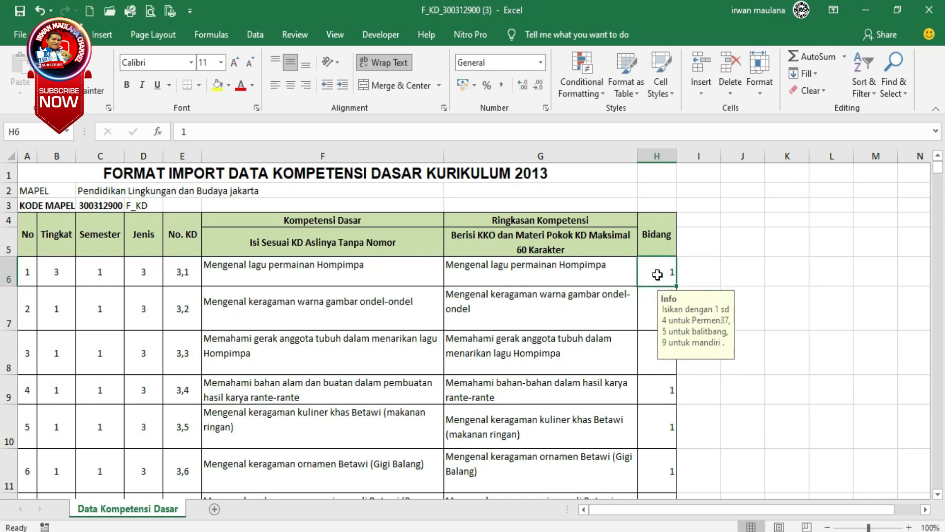
pyautogui.write('9')
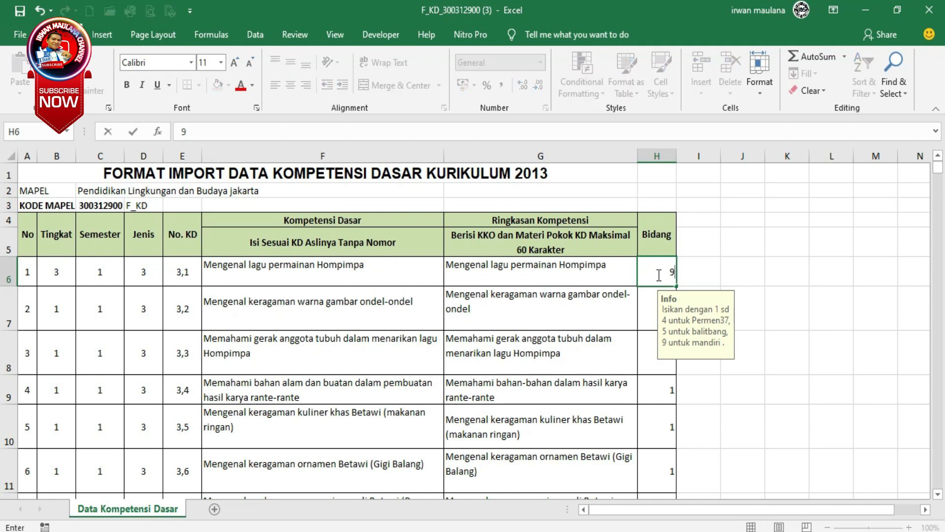
pyautogui.click(649, 303)
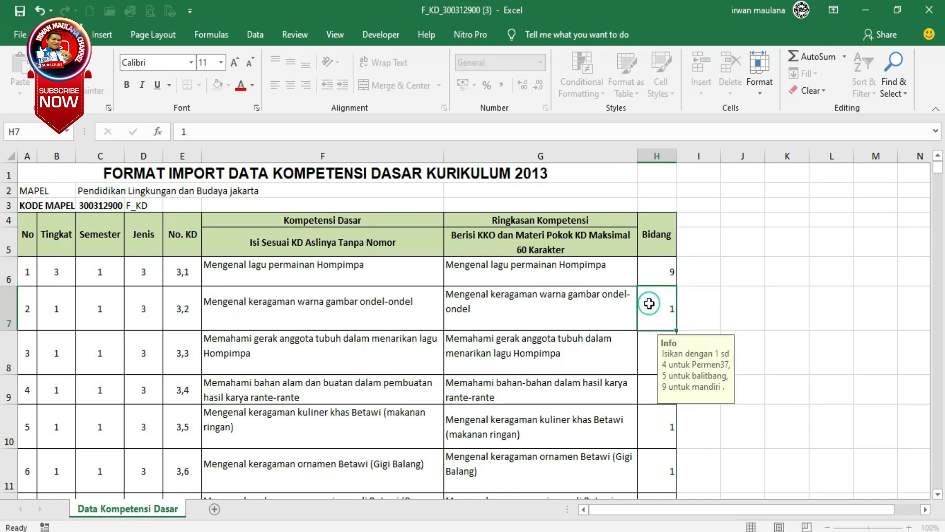
pyautogui.click(647, 350)
pyautogui.click(594, 351)
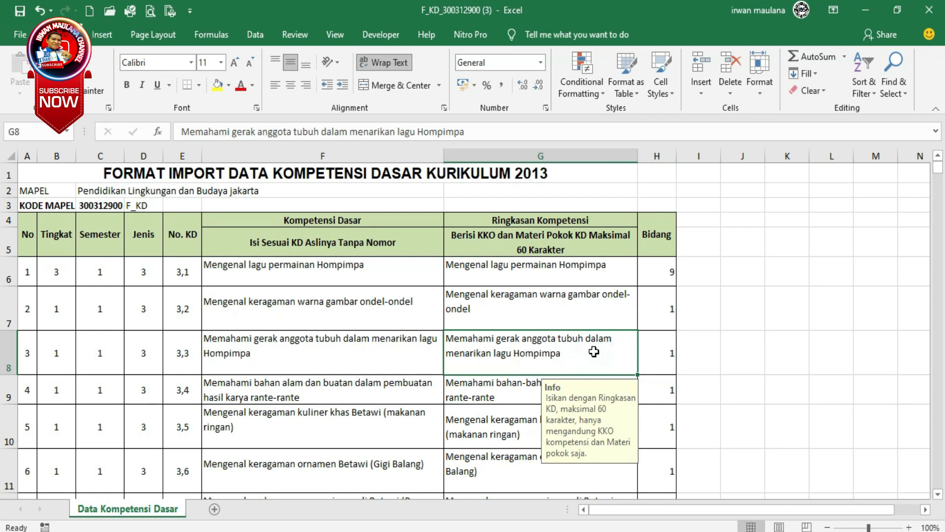
pyautogui.click(413, 359)
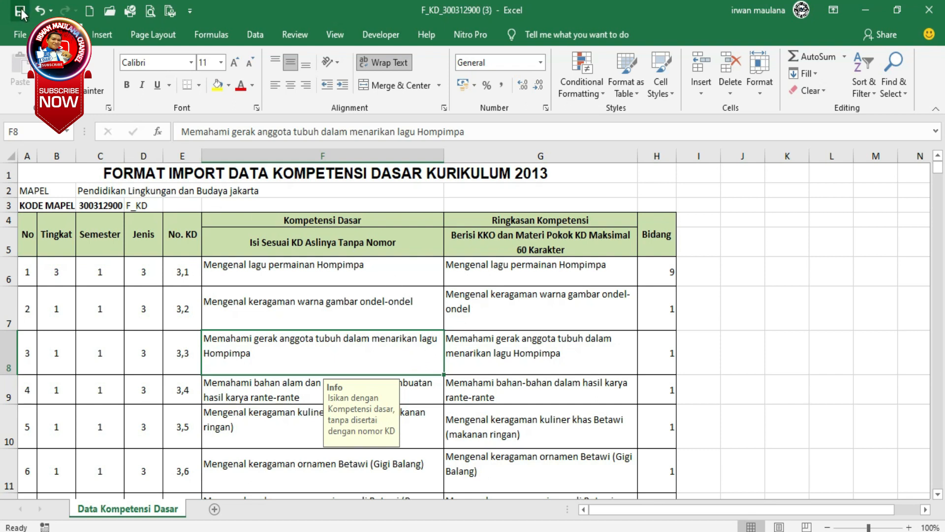
# Switch to e-Rapor SD in the browser and open the Kompetensi Dasar import page from the local reference data.
pyautogui.click(867, 8)
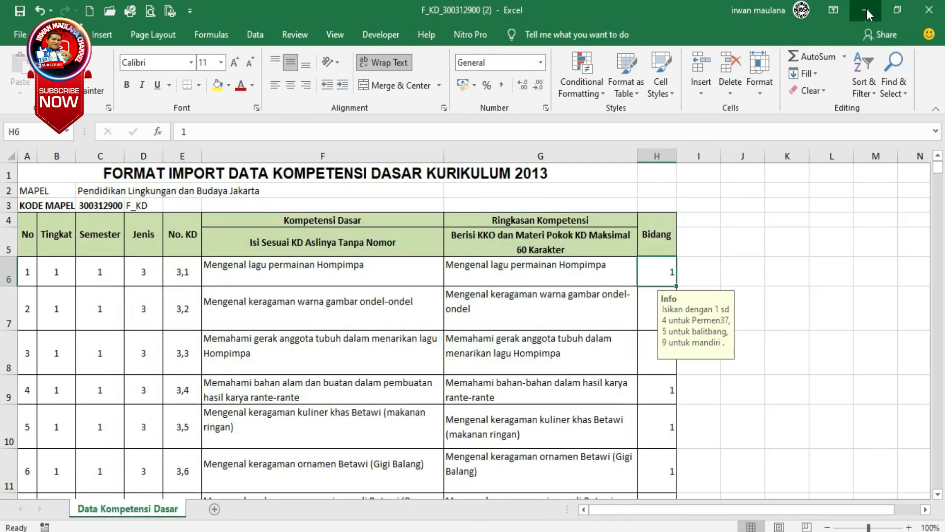
pyautogui.click(867, 8)
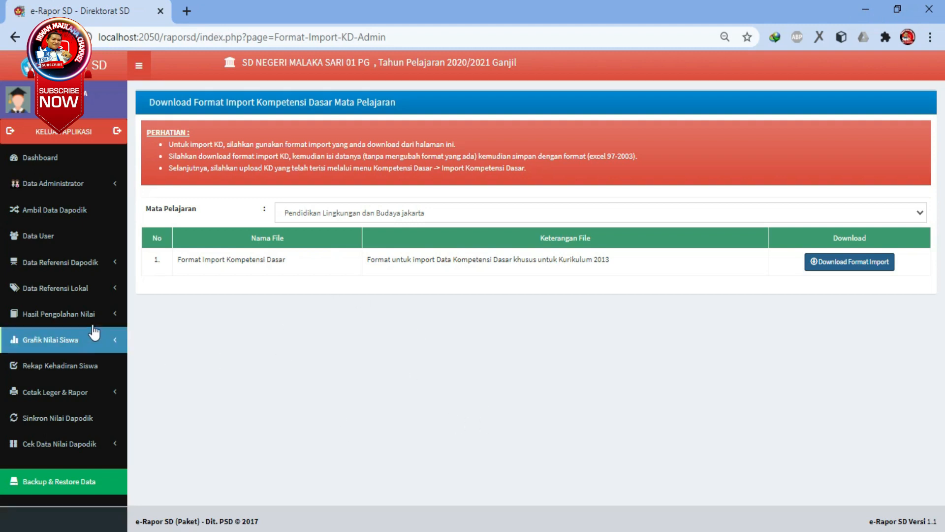
pyautogui.click(109, 296)
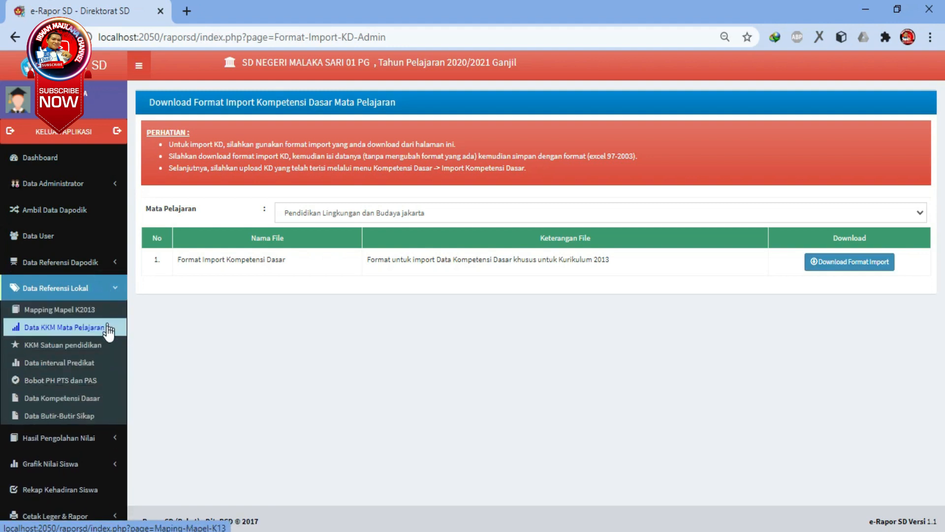
pyautogui.click(76, 401)
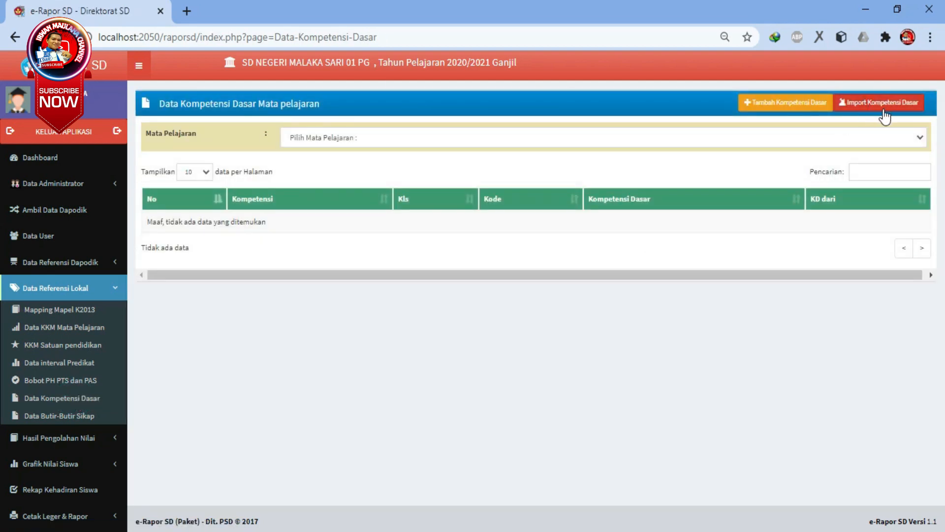
pyautogui.click(905, 109)
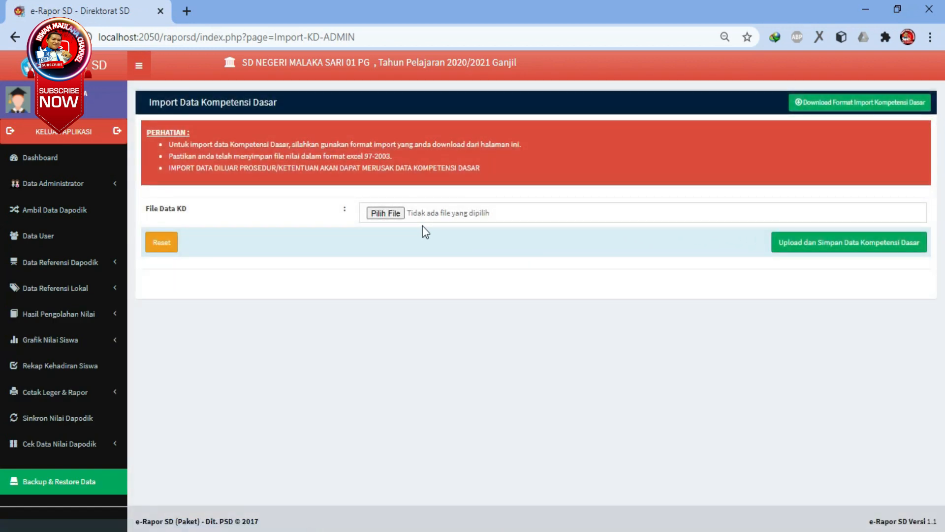
pyautogui.click(391, 218)
pyautogui.click(391, 218)
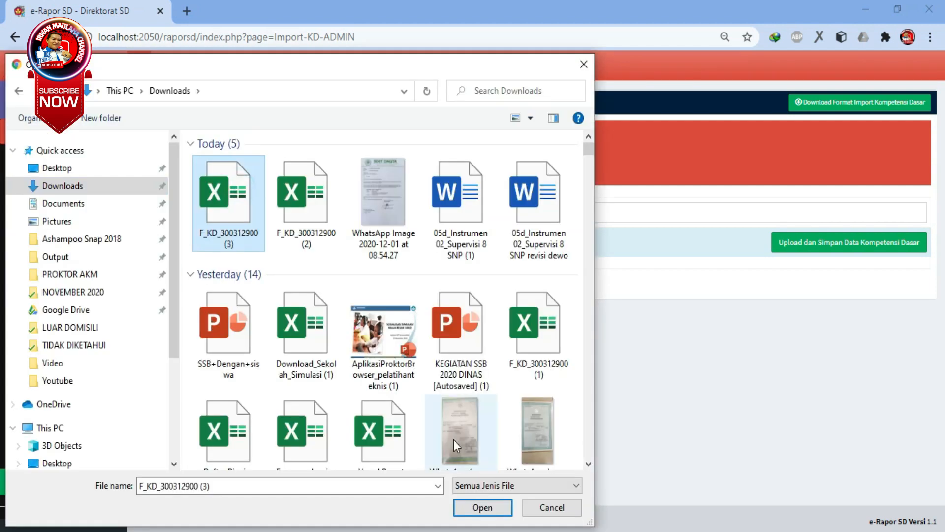
pyautogui.click(483, 509)
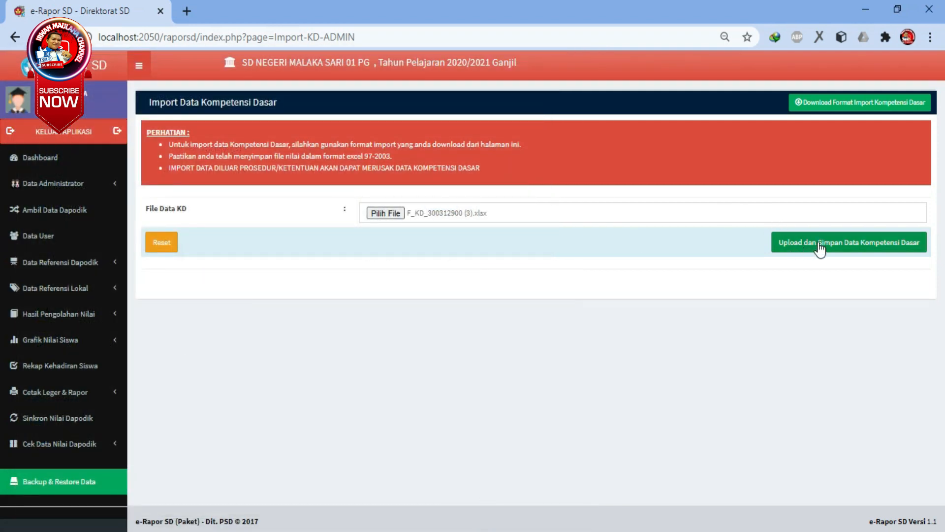
pyautogui.click(862, 250)
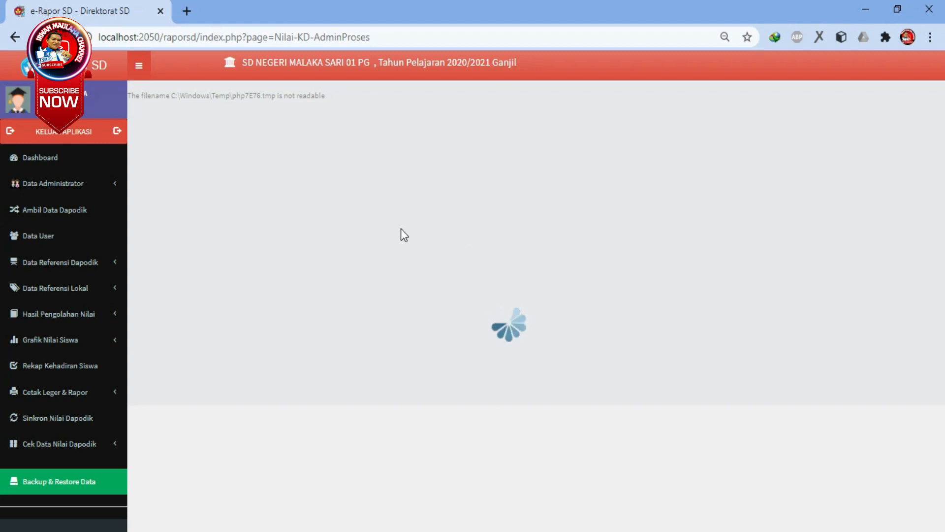
pyautogui.click(15, 38)
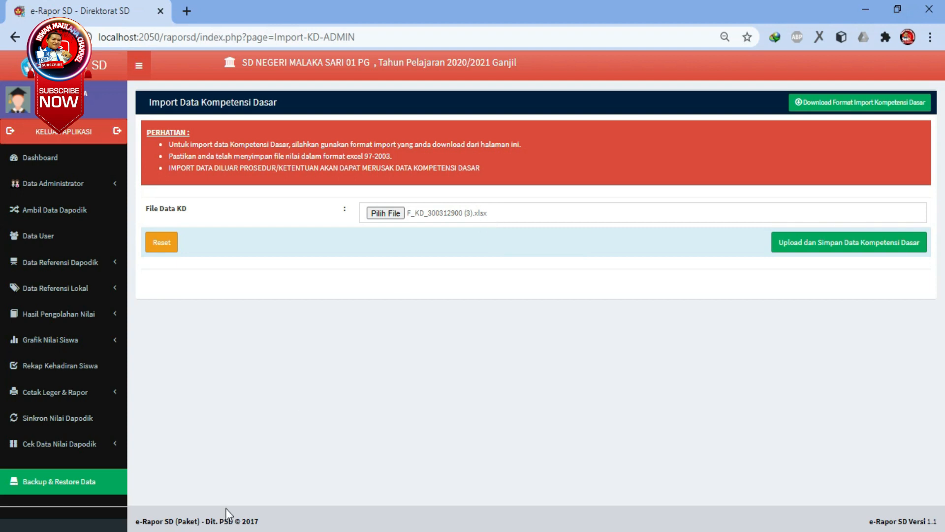
pyautogui.click(220, 531)
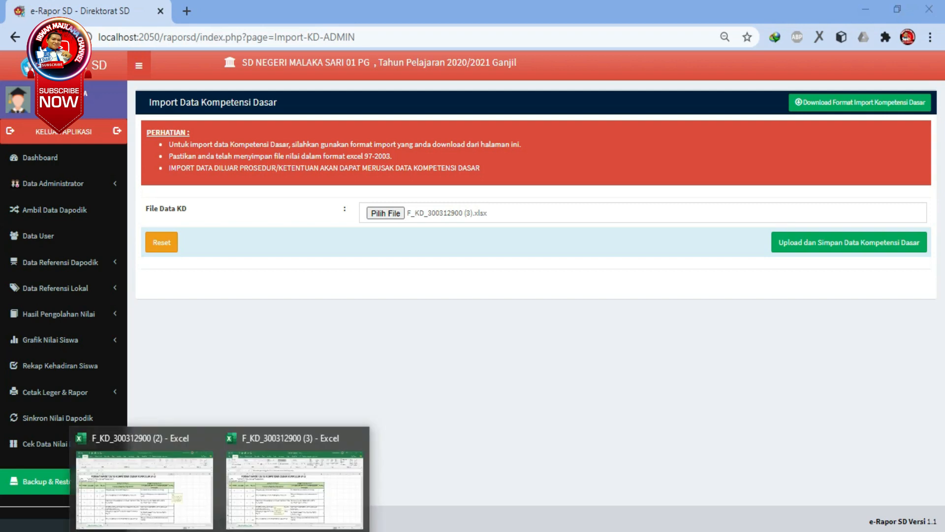
pyautogui.click(161, 485)
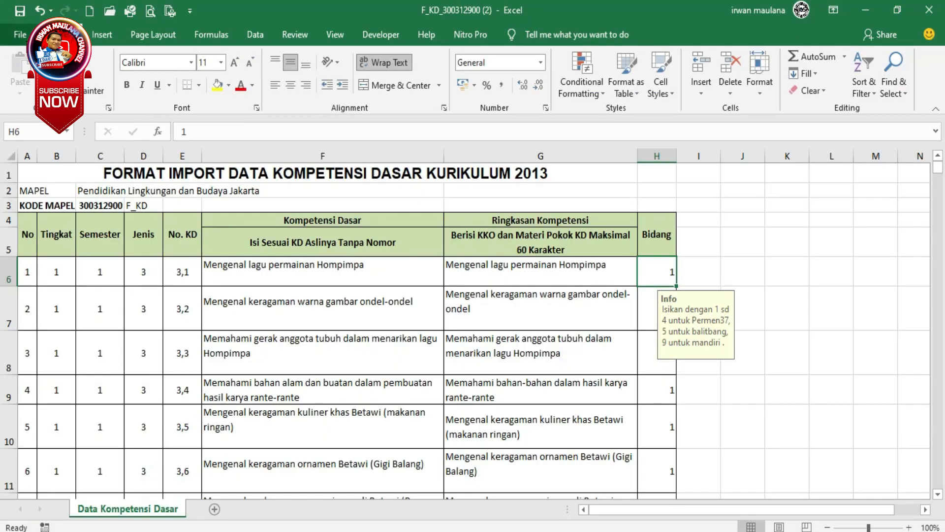
pyautogui.click(22, 35)
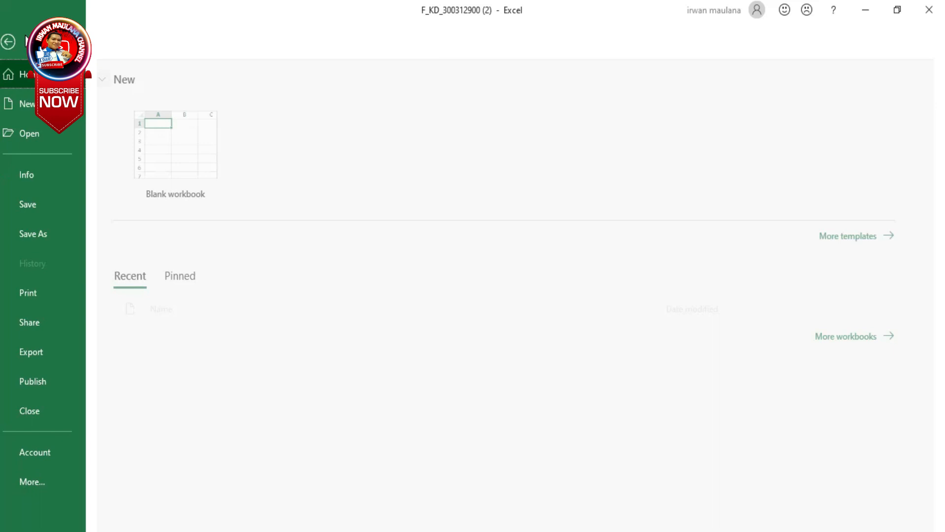
pyautogui.click(67, 230)
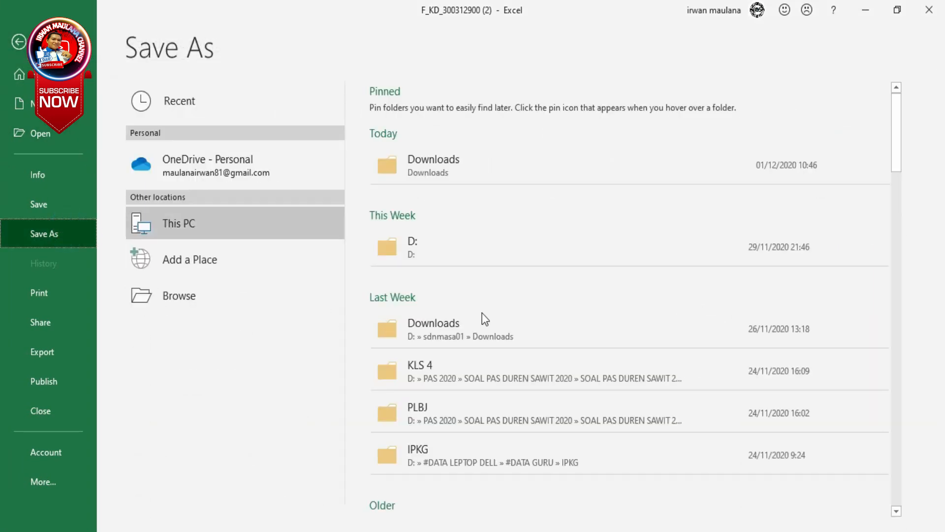
pyautogui.click(435, 165)
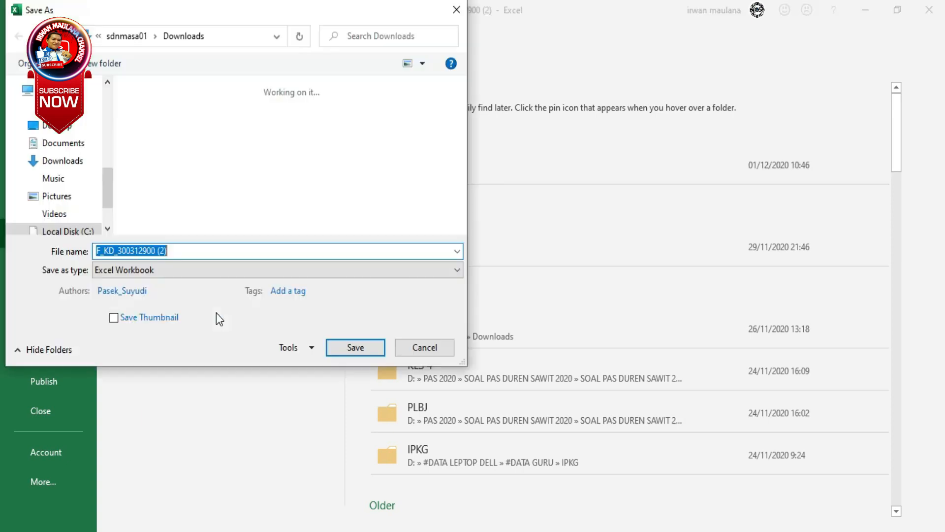
pyautogui.click(165, 270)
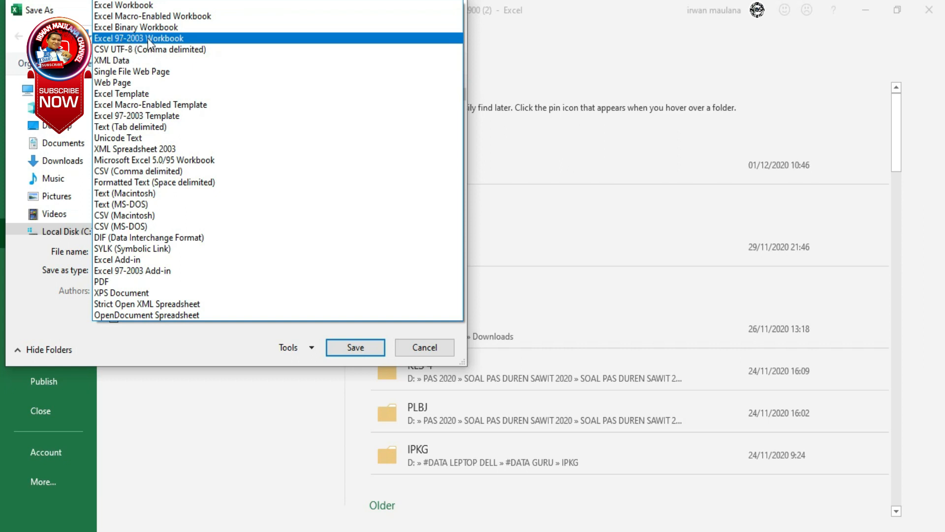
pyautogui.click(182, 38)
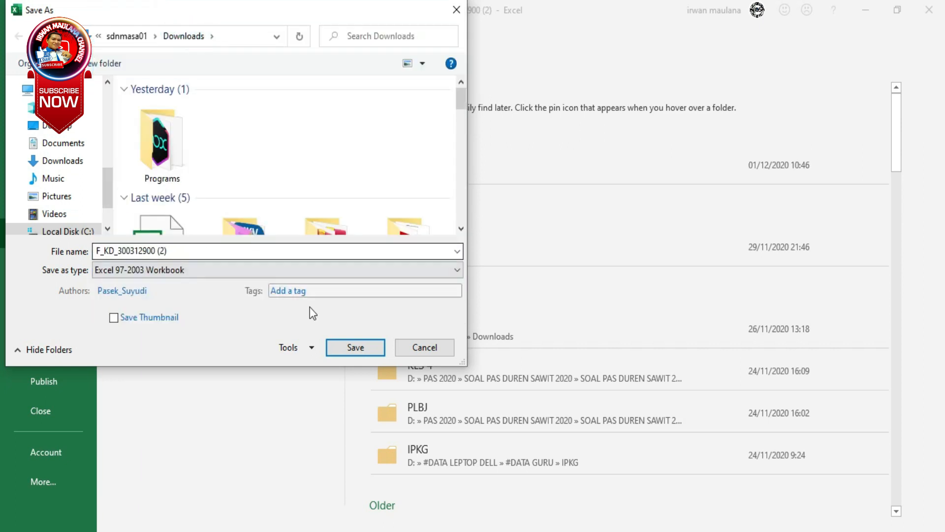
pyautogui.click(355, 348)
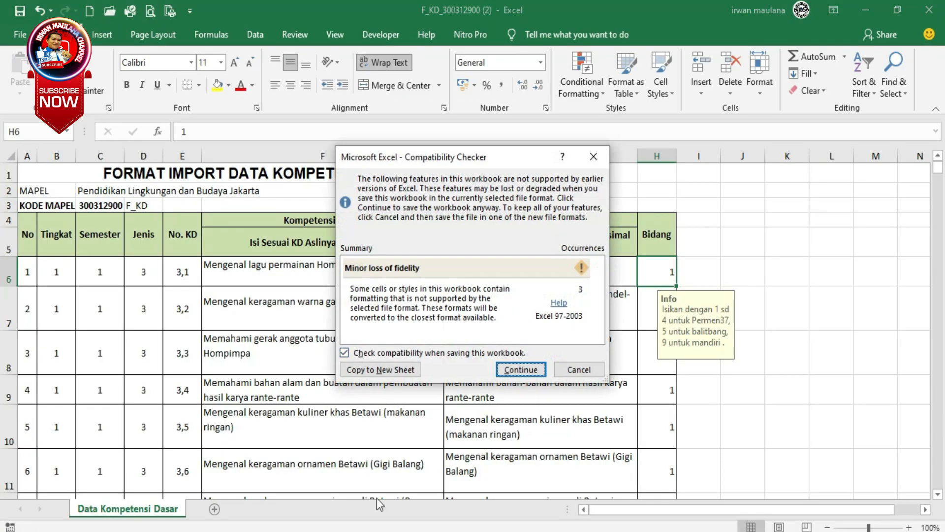
pyautogui.click(519, 370)
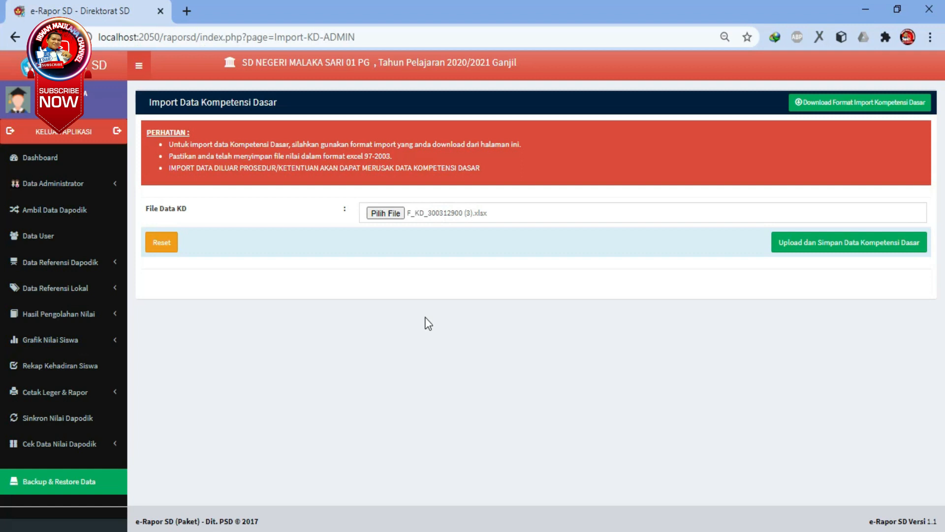
pyautogui.click(383, 215)
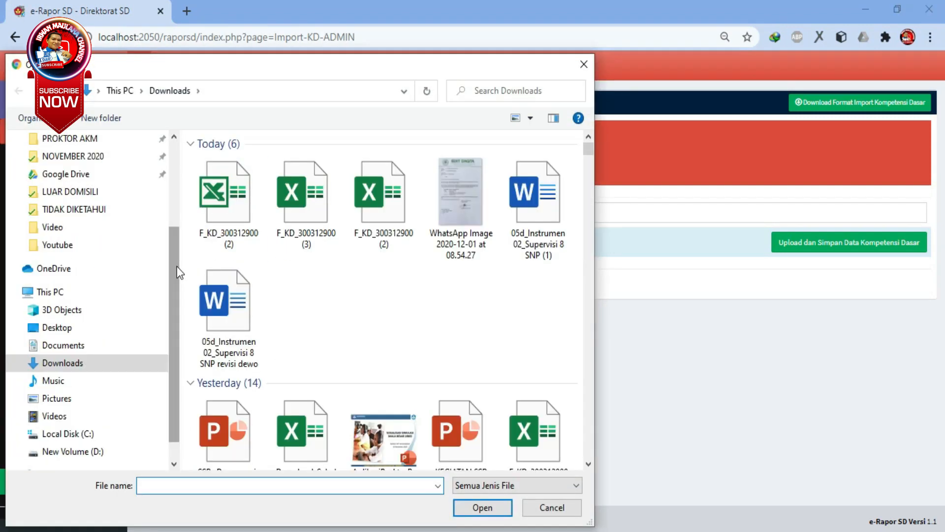
pyautogui.click(227, 197)
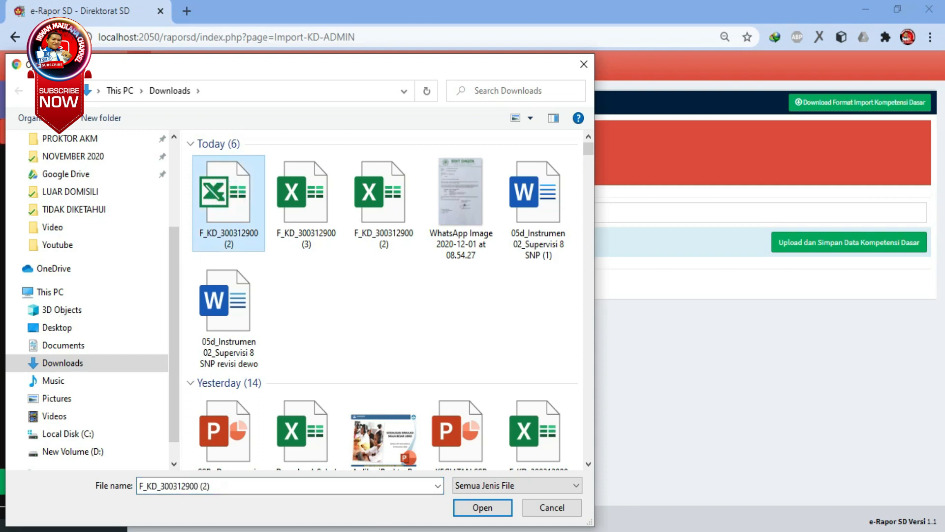
pyautogui.click(483, 508)
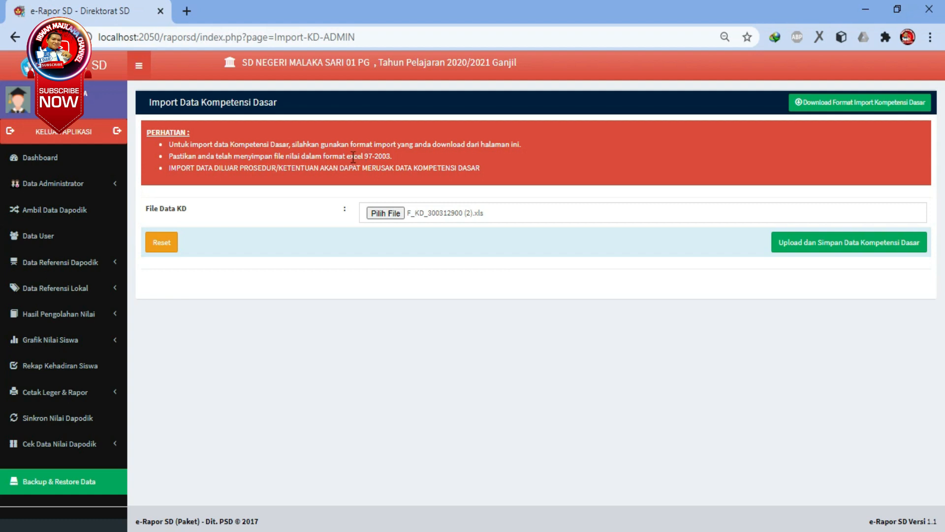
pyautogui.moveTo(346, 156); pyautogui.dragTo(388, 154)
pyautogui.click(814, 241)
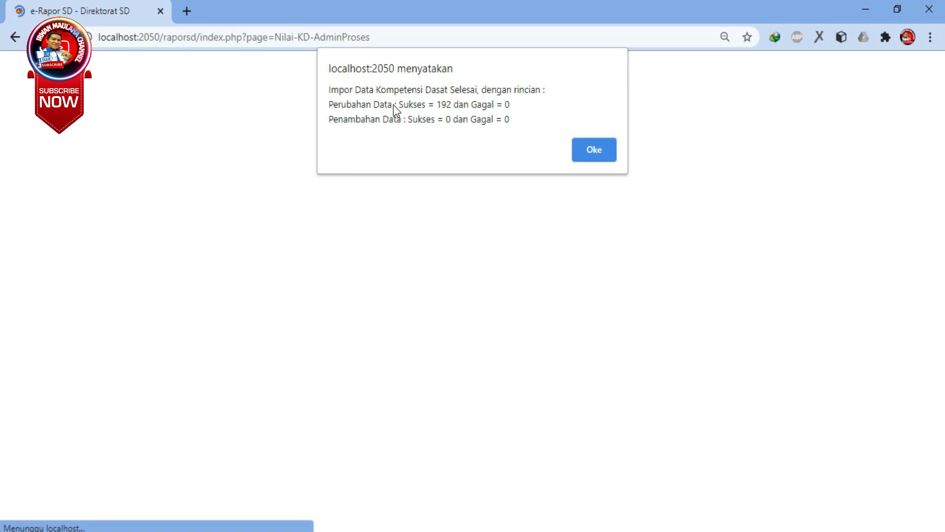
pyautogui.click(596, 152)
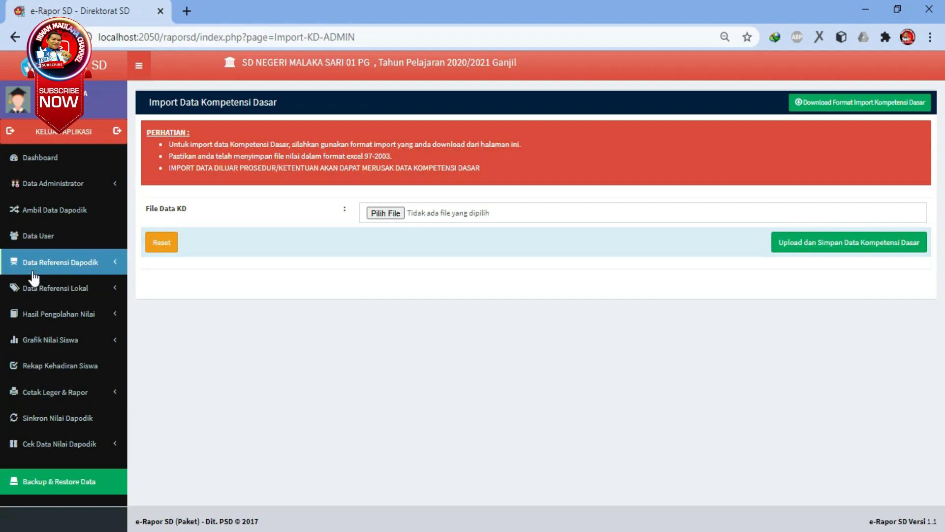
# Open the local reference Kompetensi Dasar data and display the entries for Pendidikan Lingkungan dan Budaya jakarta.
pyautogui.click(101, 290)
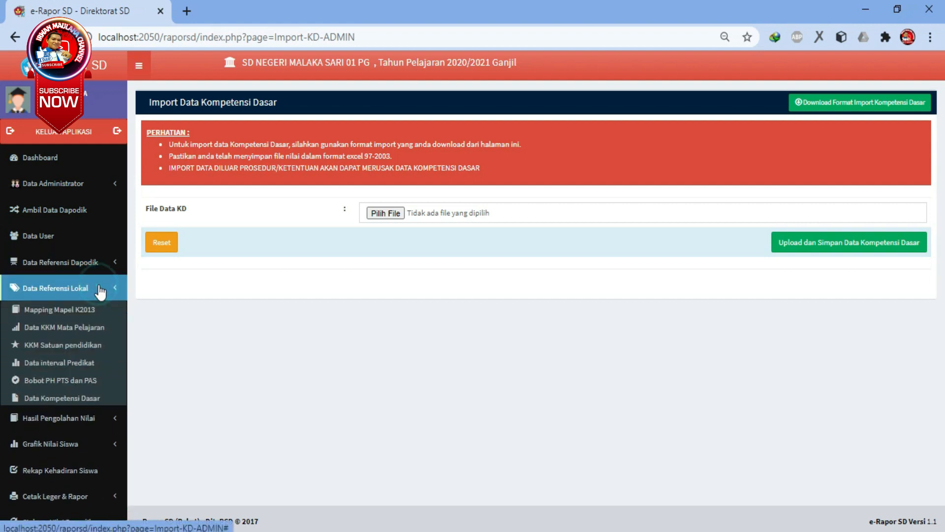
pyautogui.click(74, 404)
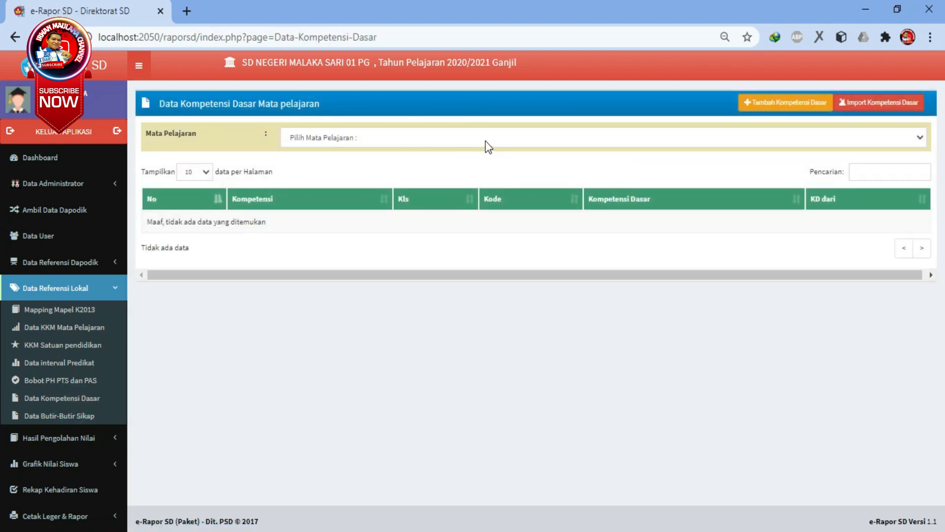
pyautogui.click(590, 138)
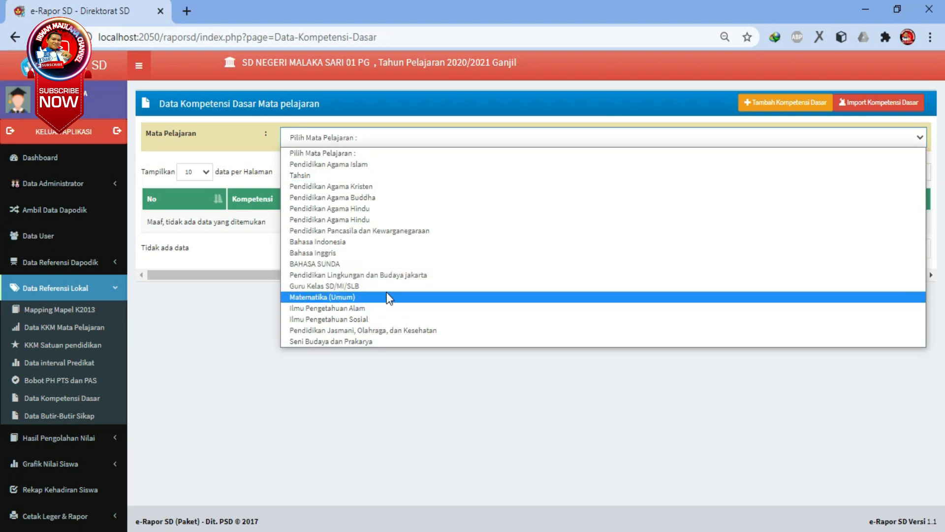
pyautogui.click(394, 275)
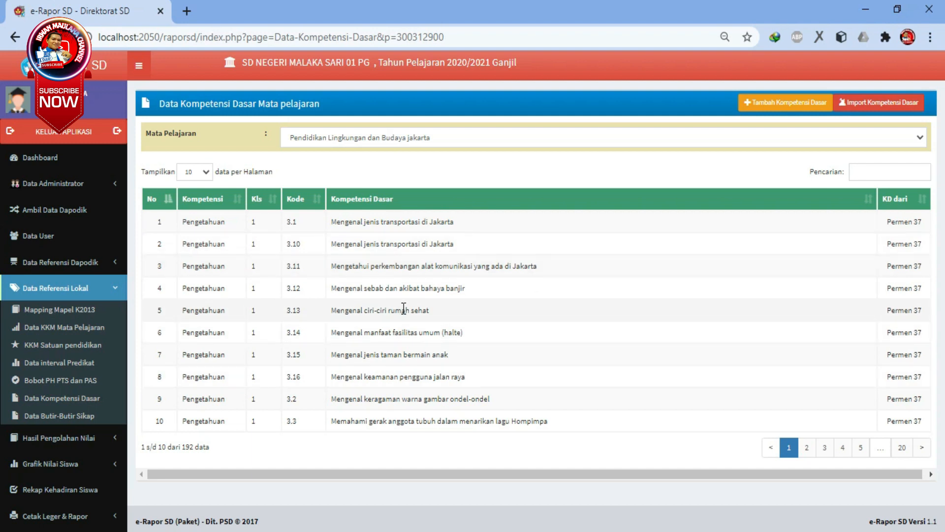
# Collapse the local reference data group and log out of e-Rapor SD.
pyautogui.click(115, 290)
pyautogui.click(116, 291)
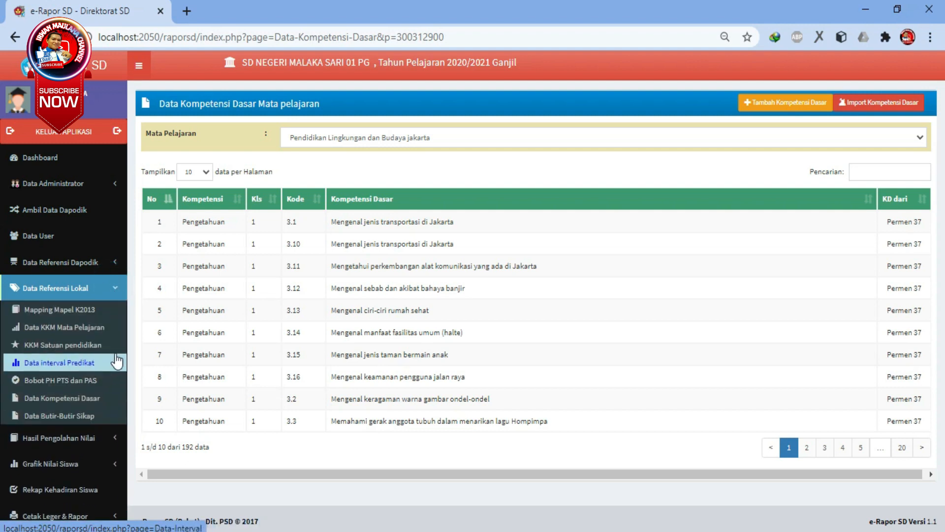
pyautogui.click(116, 294)
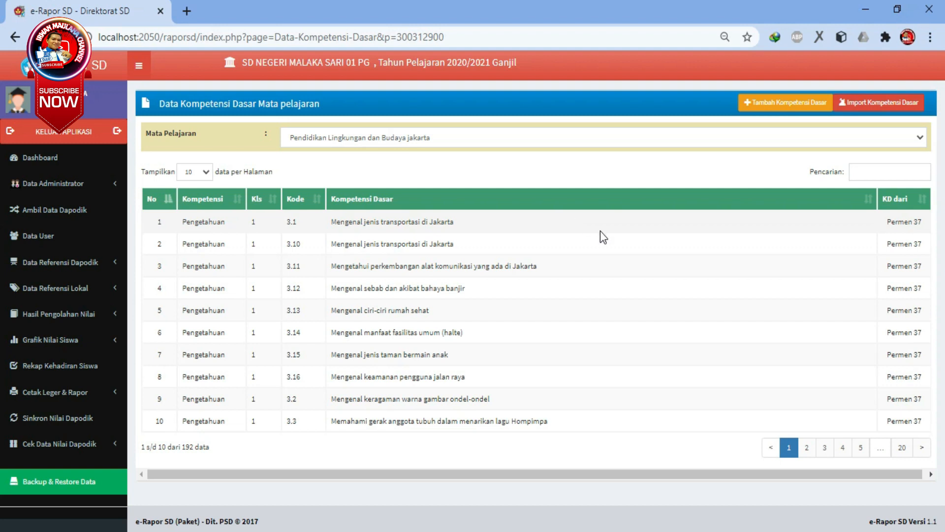
pyautogui.click(82, 132)
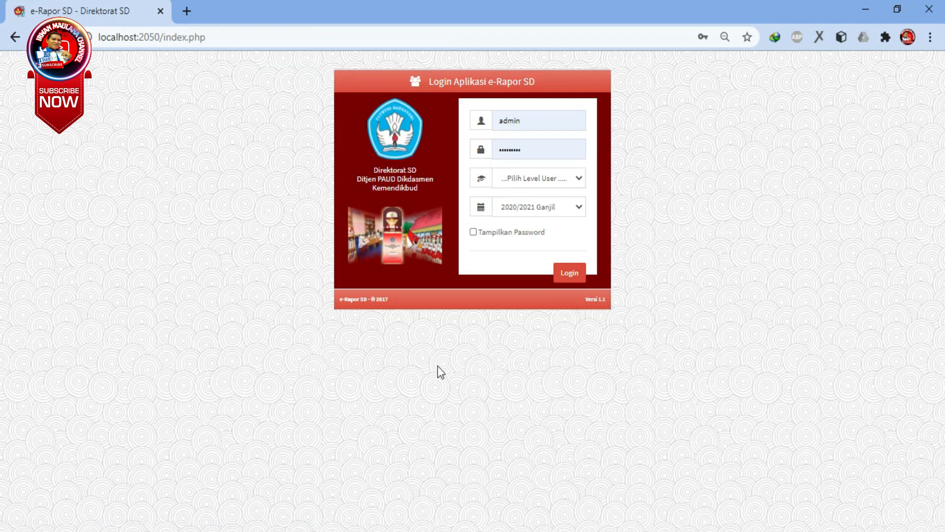